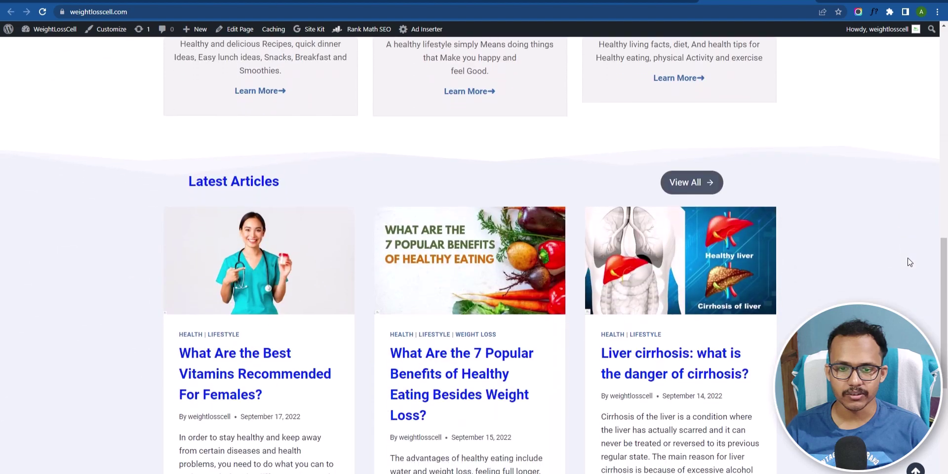
- View the article on the 7 popular benefits of healthy eating, and switch to Bluehost to open the account's site list
click(450, 240)
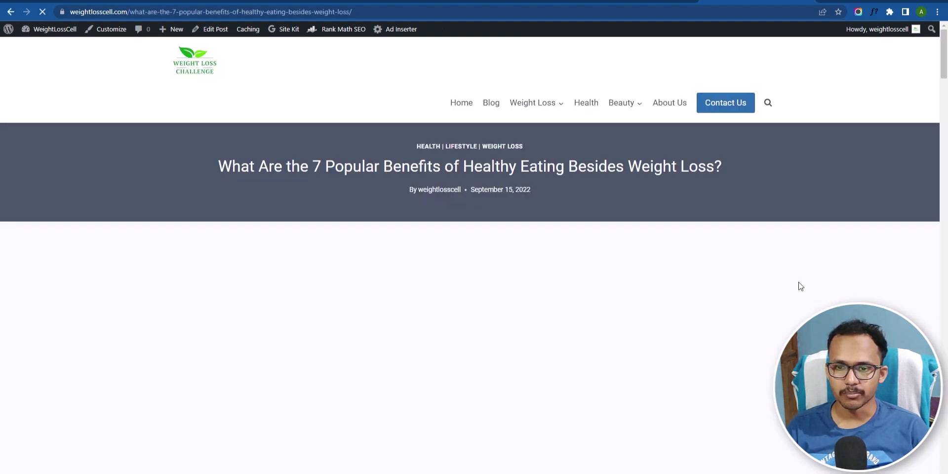
scroll(797, 283, down, 2)
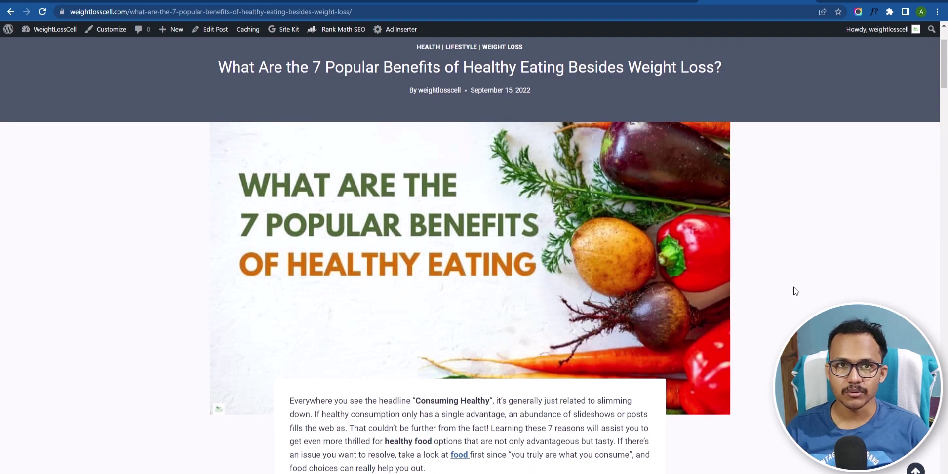
click(418, 3)
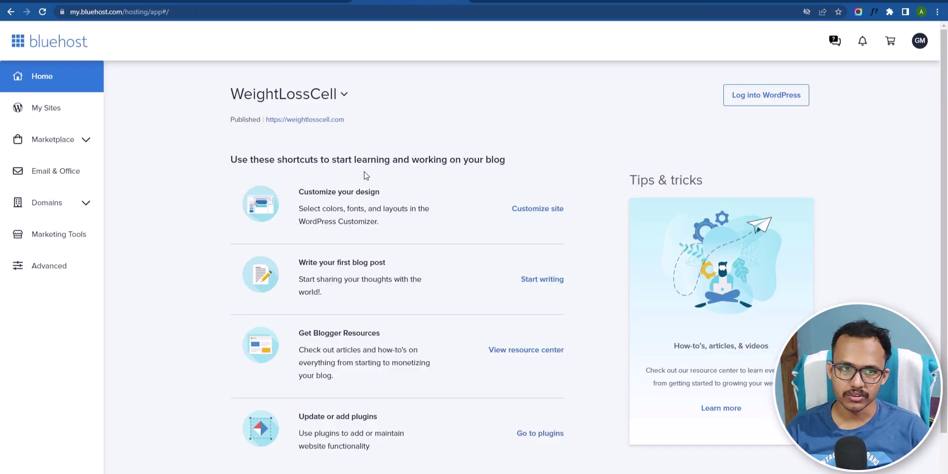
click(45, 110)
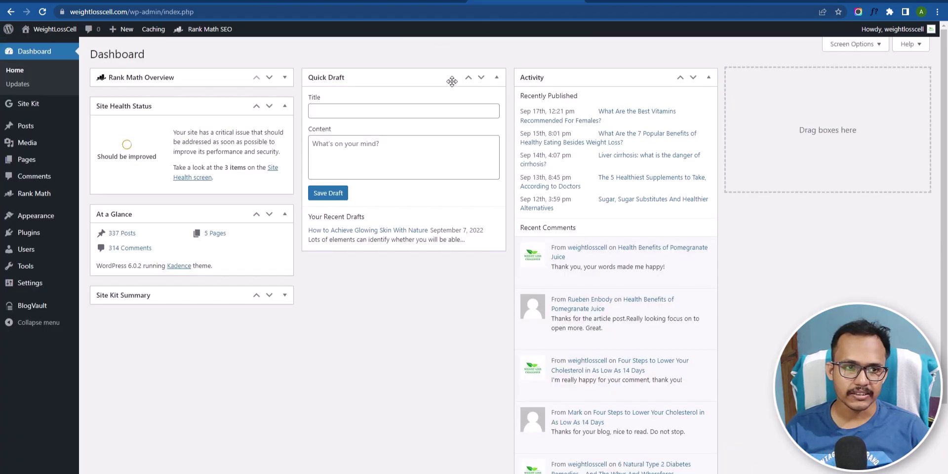
- Open the plugin installer in the WordPress admin and search the plugin directory for "backup"
click(32, 235)
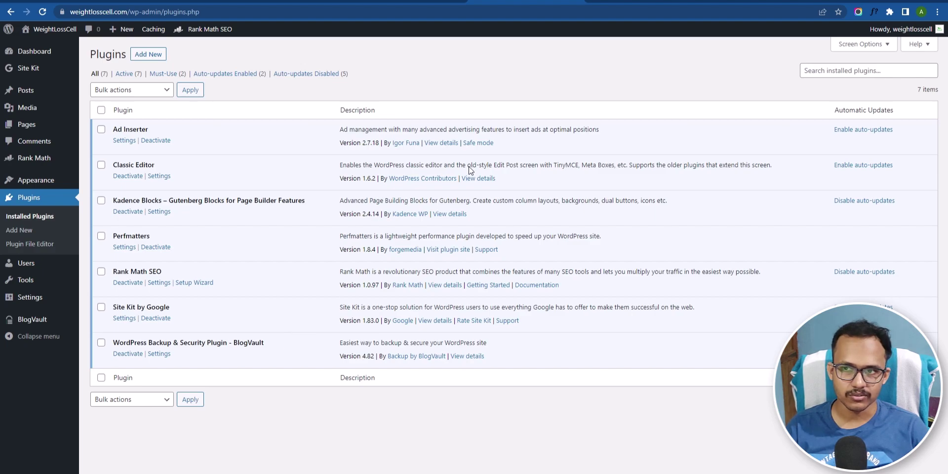
click(147, 56)
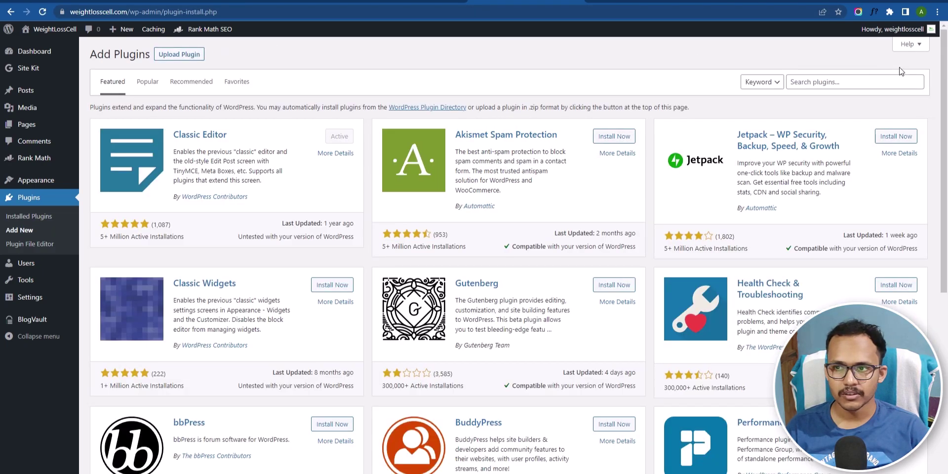
click(832, 82)
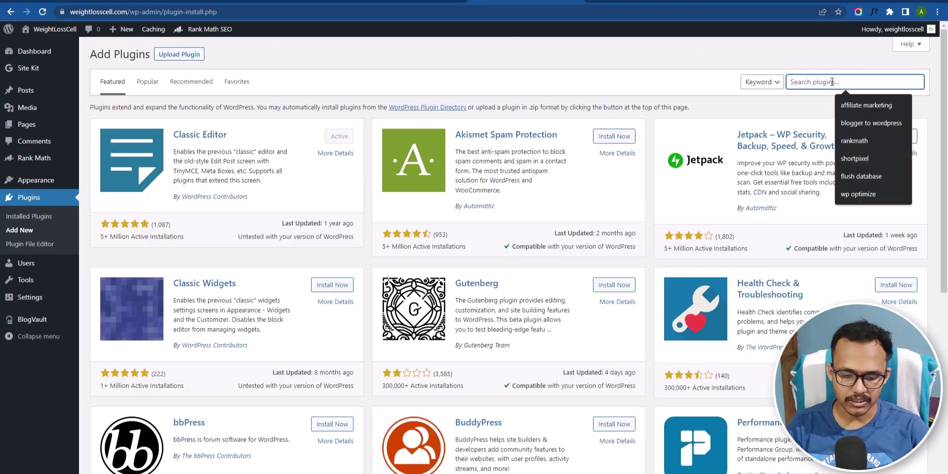
text(backup)
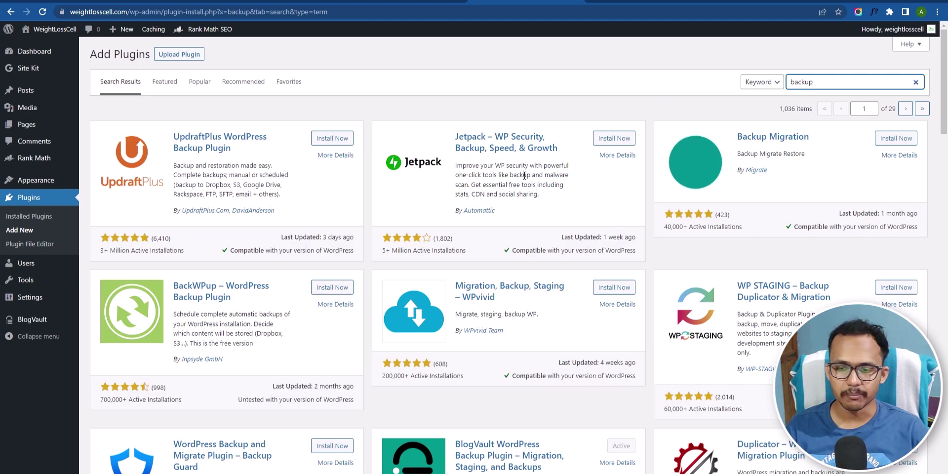
- Install and activate the All-in-One WP Migration plugin from the backup search results
scroll(525, 175, down, 5)
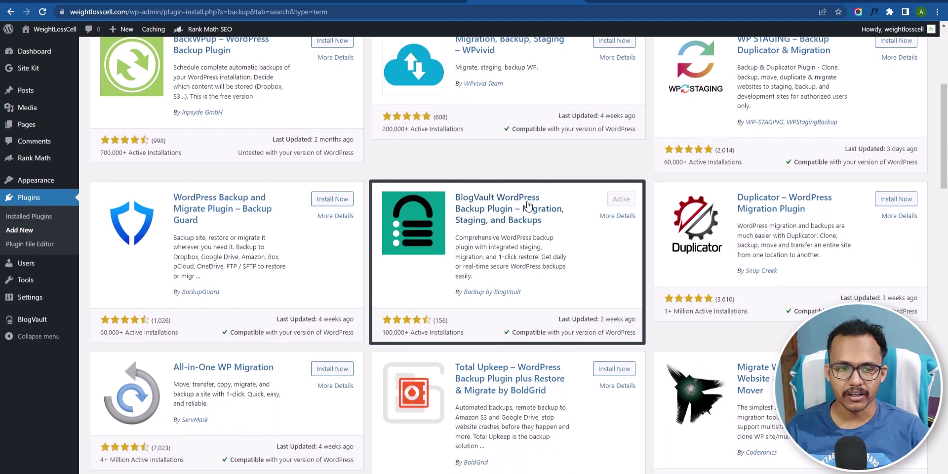
scroll(527, 204, down, 2)
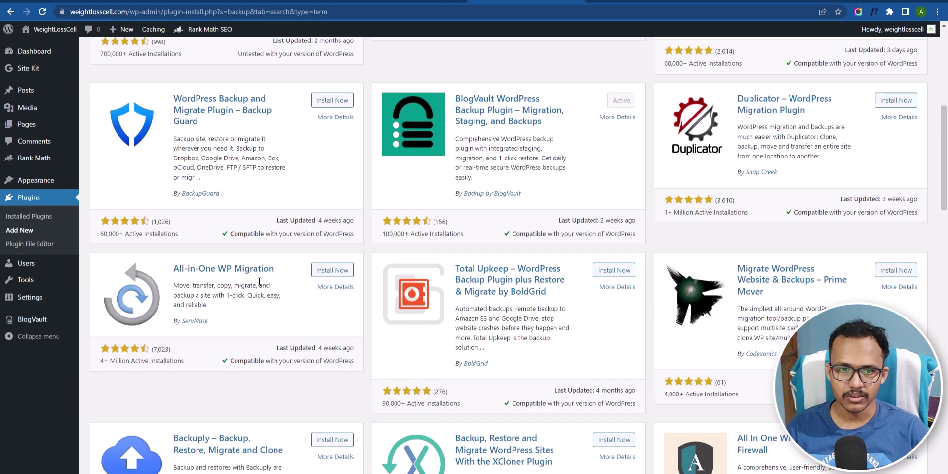
click(331, 270)
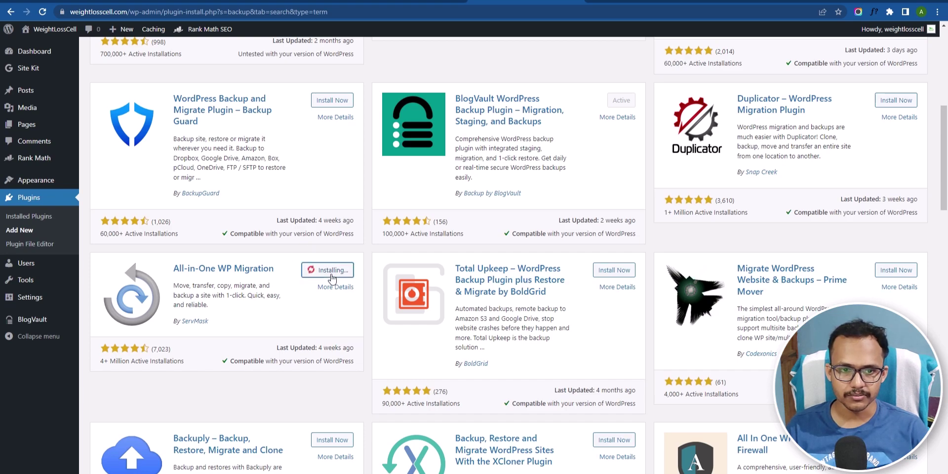
click(335, 275)
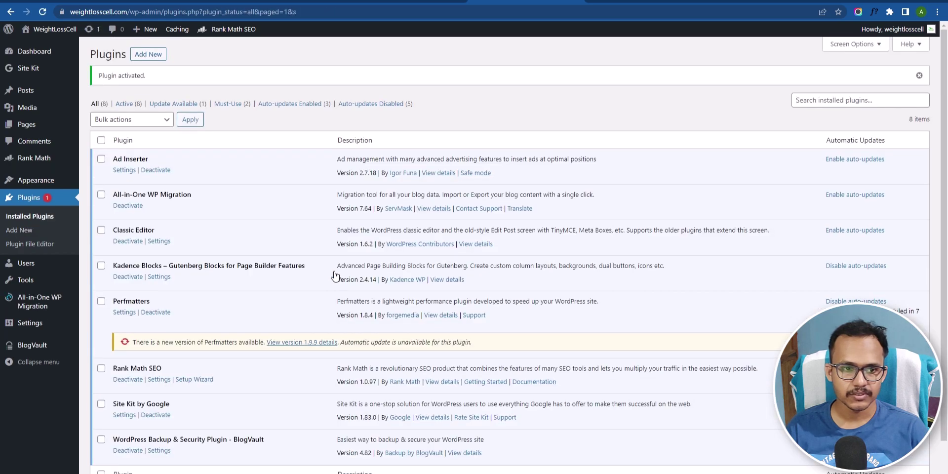
- Create a backup of the site with All-in-One WP Migration and download the backup file
scroll(217, 279, down, 1)
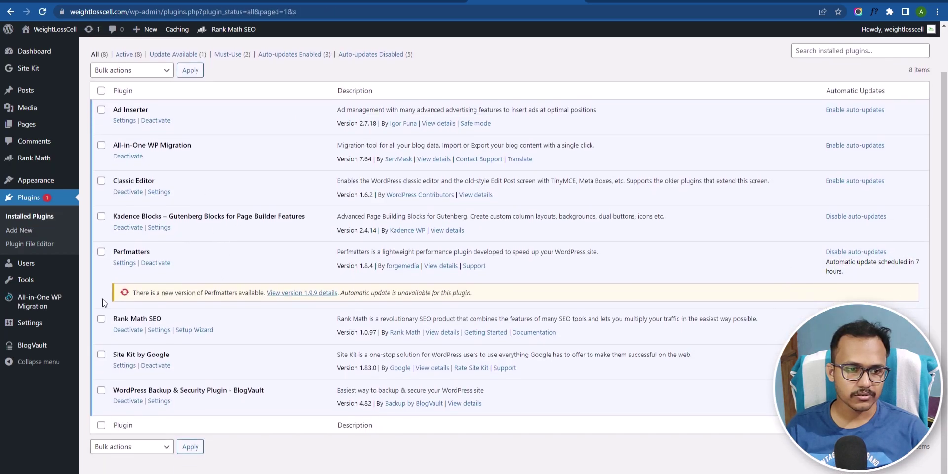
mouse_move(42, 309)
click(35, 307)
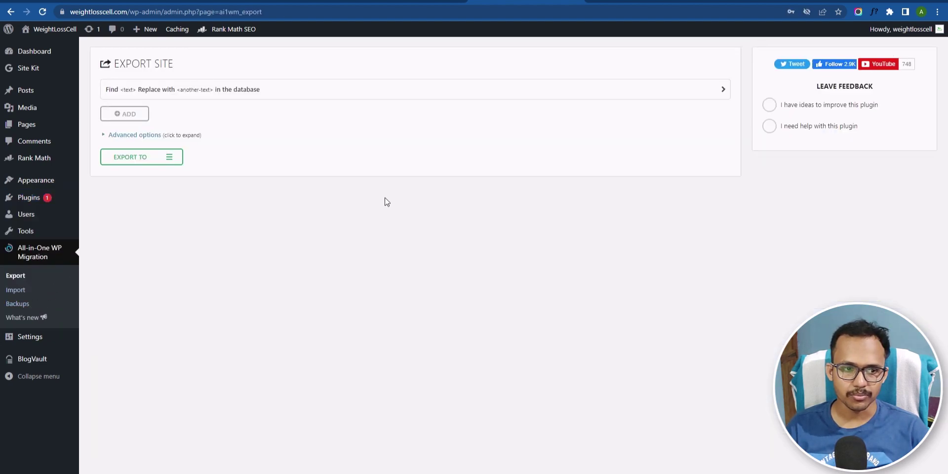
click(16, 305)
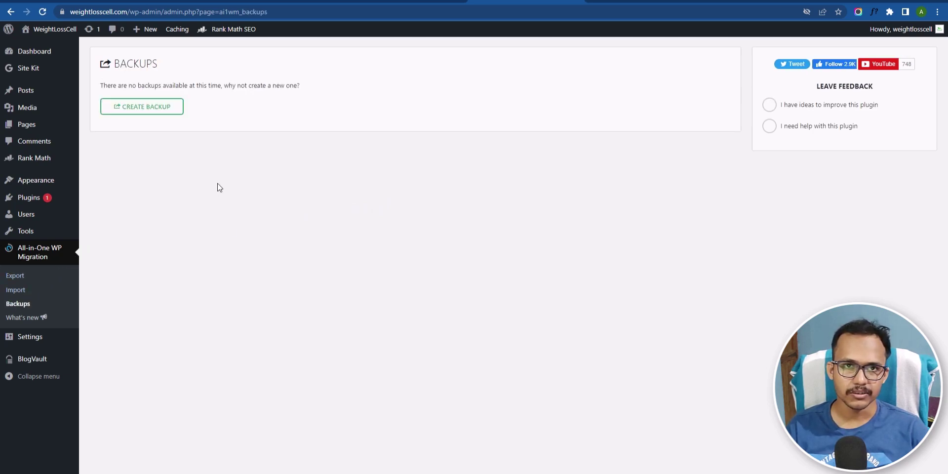
click(148, 114)
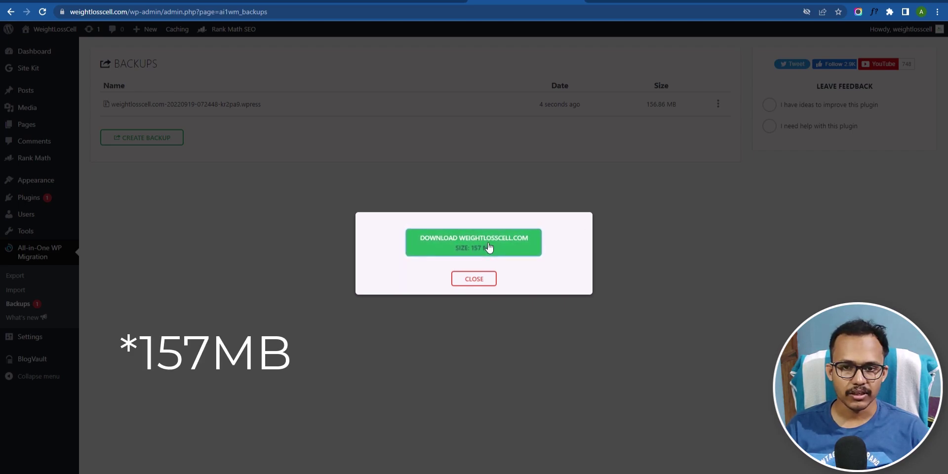
click(489, 249)
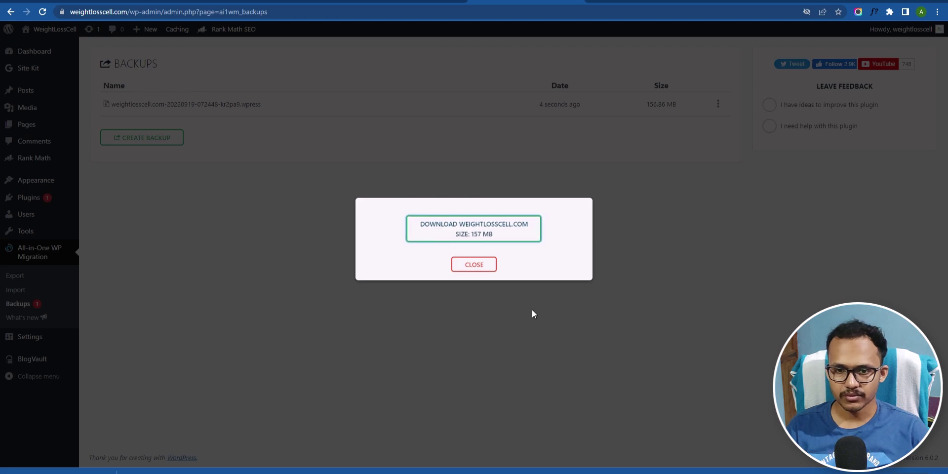
click(476, 267)
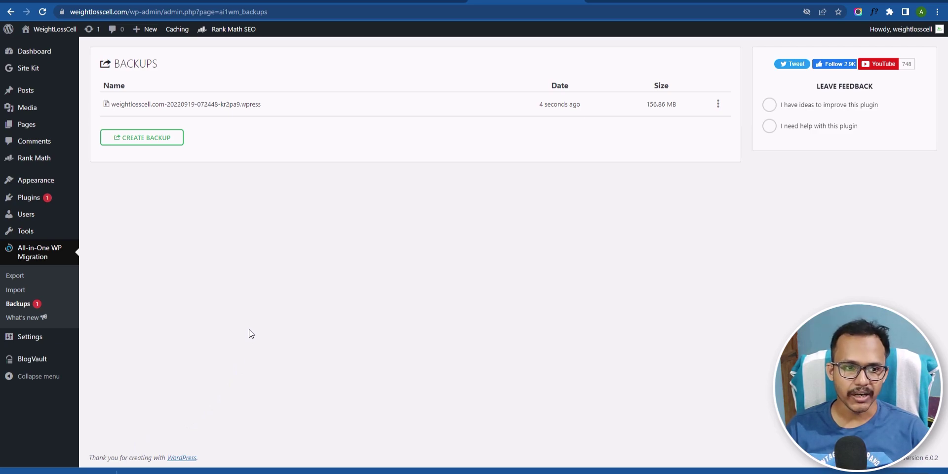
- Switch to BlogVault and examine WeightLossCell's site overview, sync status, backup statistics and restore options
click(39, 360)
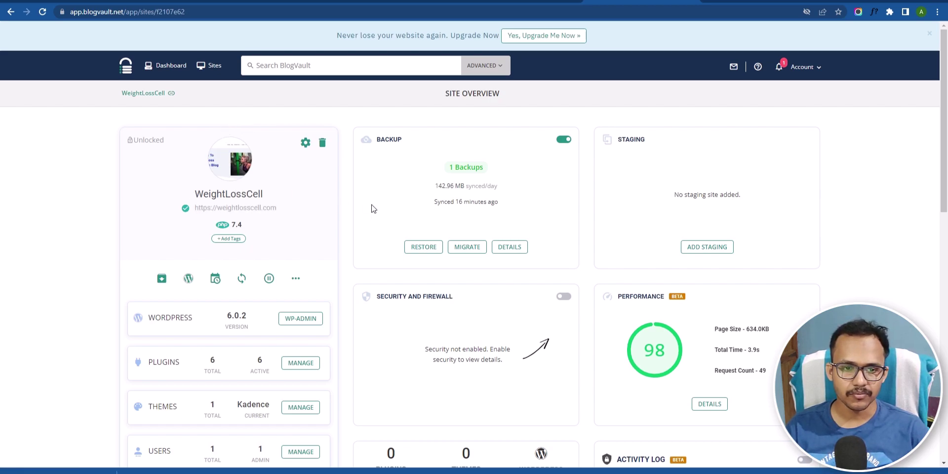
scroll(371, 207, down, 3)
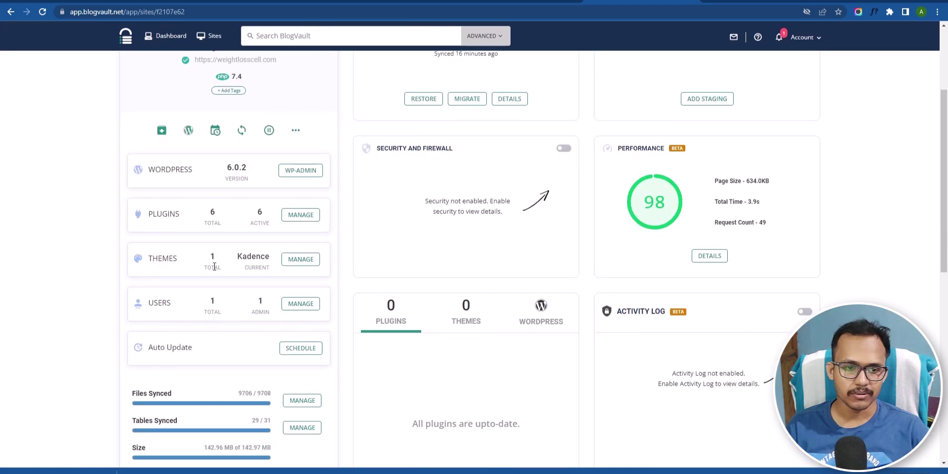
scroll(213, 266, down, 3)
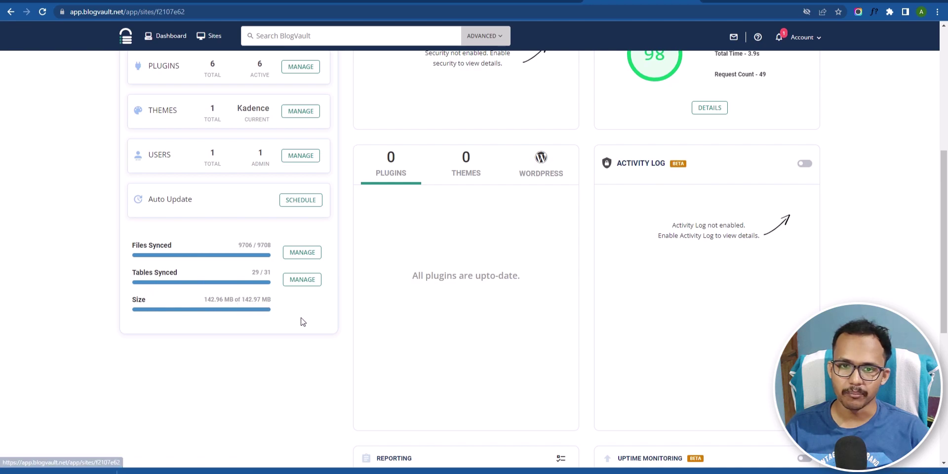
scroll(444, 309, up, 6)
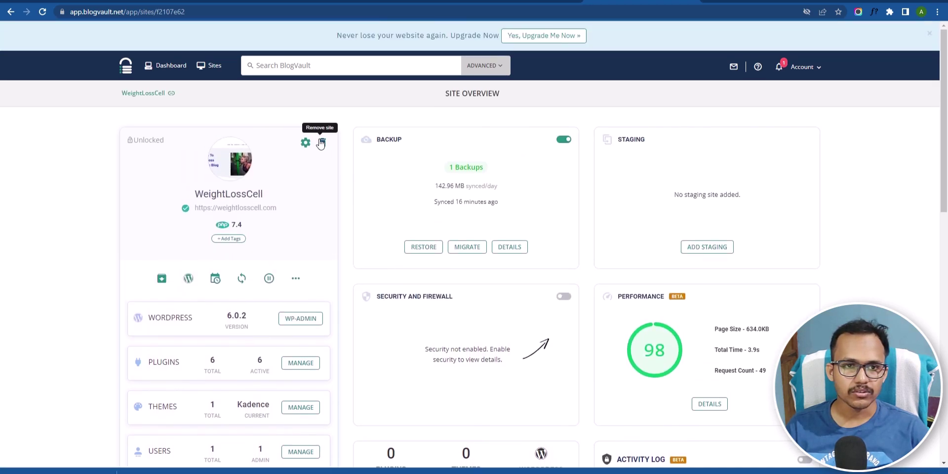
click(209, 67)
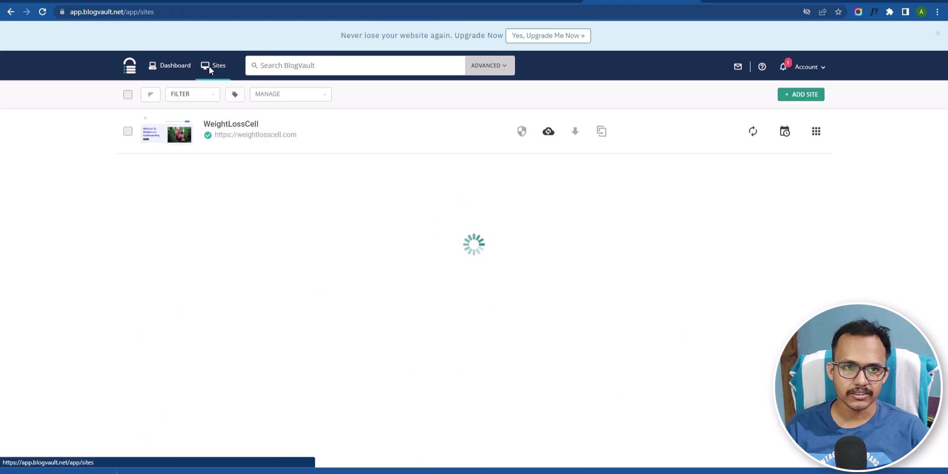
click(549, 132)
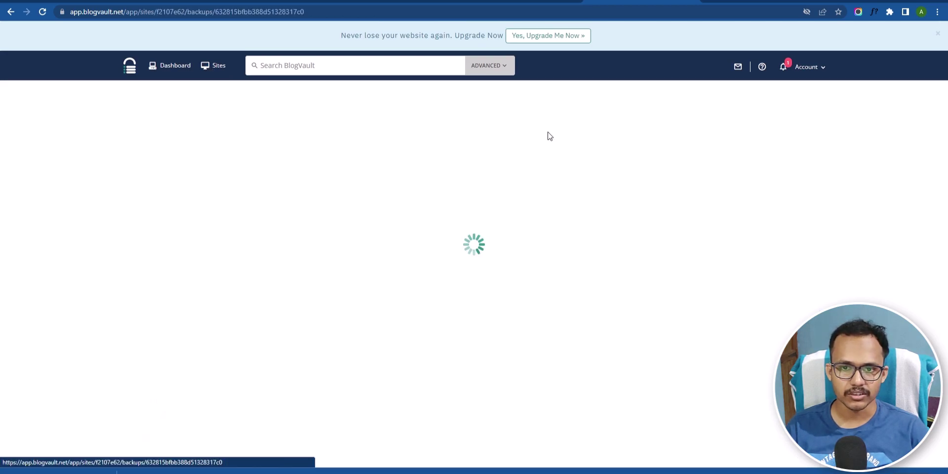
scroll(256, 288, down, 1)
scroll(256, 289, down, 2)
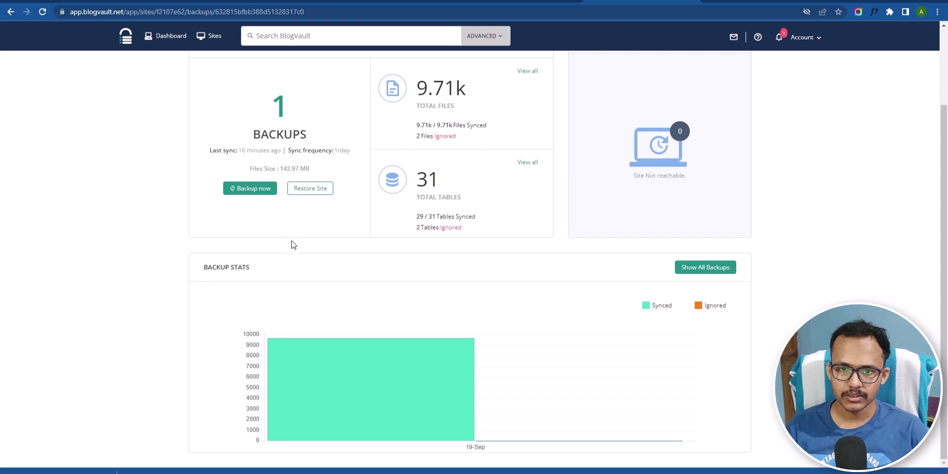
scroll(489, 303, up, 2)
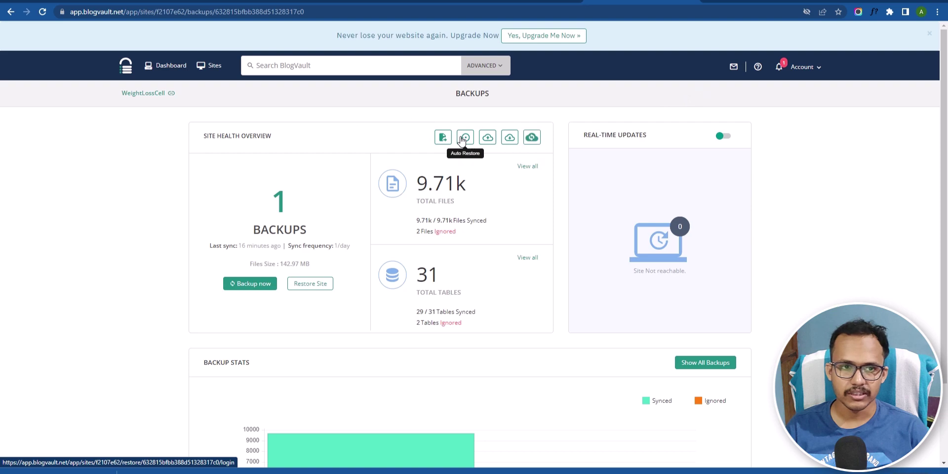
click(211, 73)
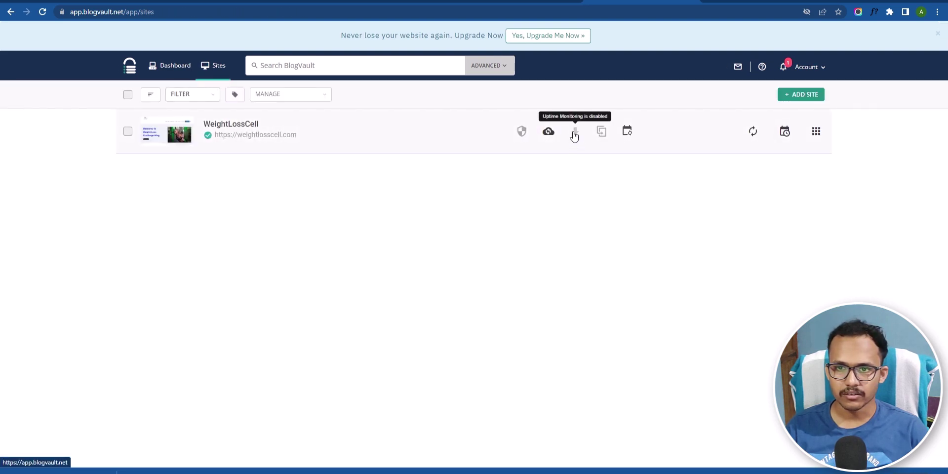
- Download the WeightLossCell backup version of Sep 19th 2022, 12:39 PM from BlogVault with all files and all tables
click(547, 133)
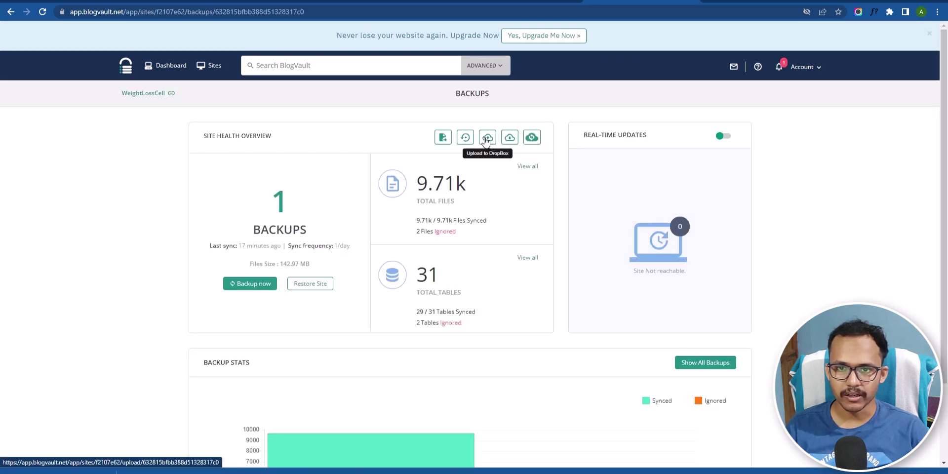
click(509, 138)
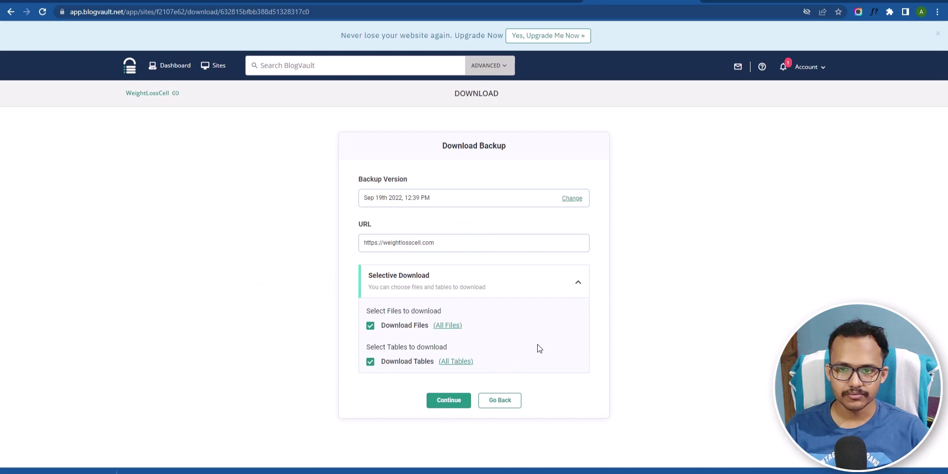
click(448, 400)
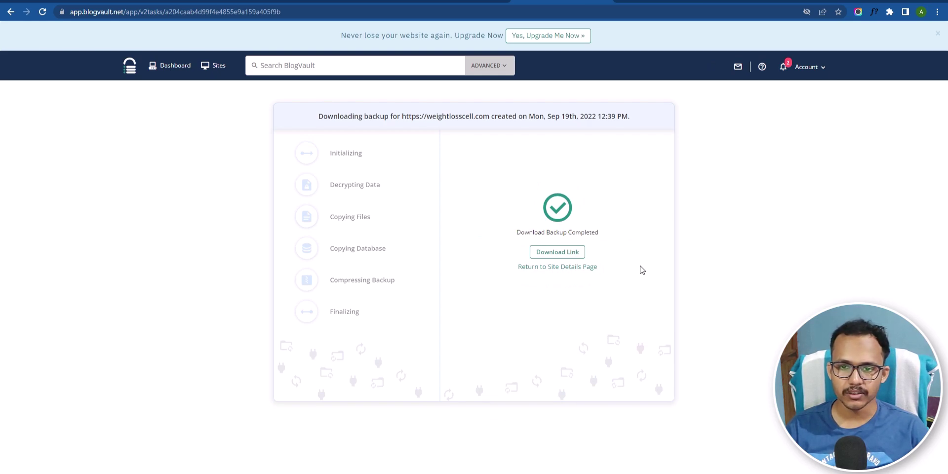
click(555, 253)
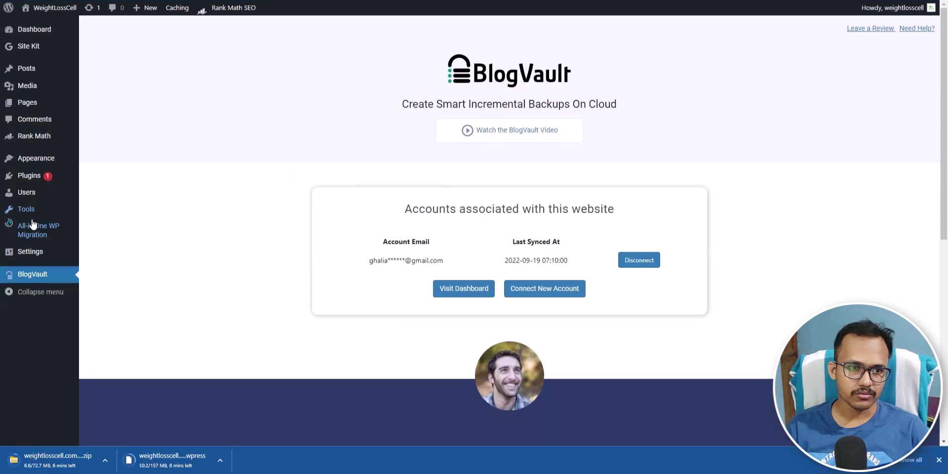
- Close the browser's downloads list and the BlogVault site overview, and open the domain page for weightlosscell.com in GoDaddy
mouse_move(33, 231)
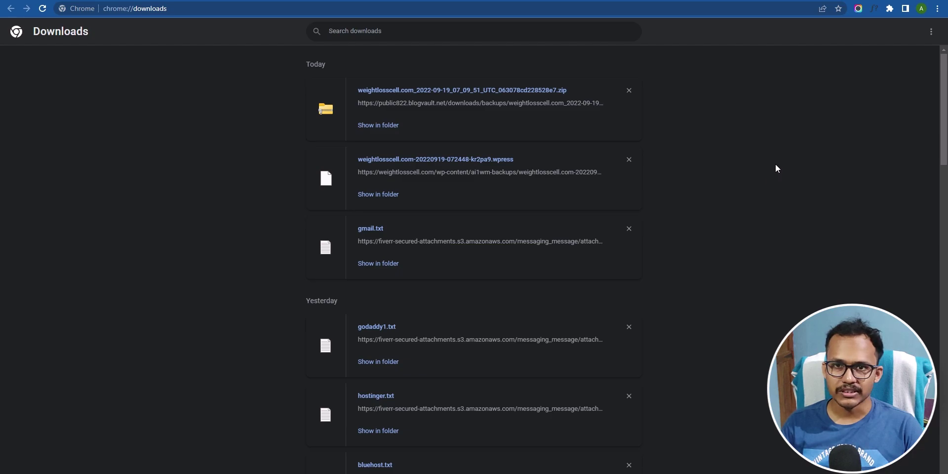
key(ctrl+w)
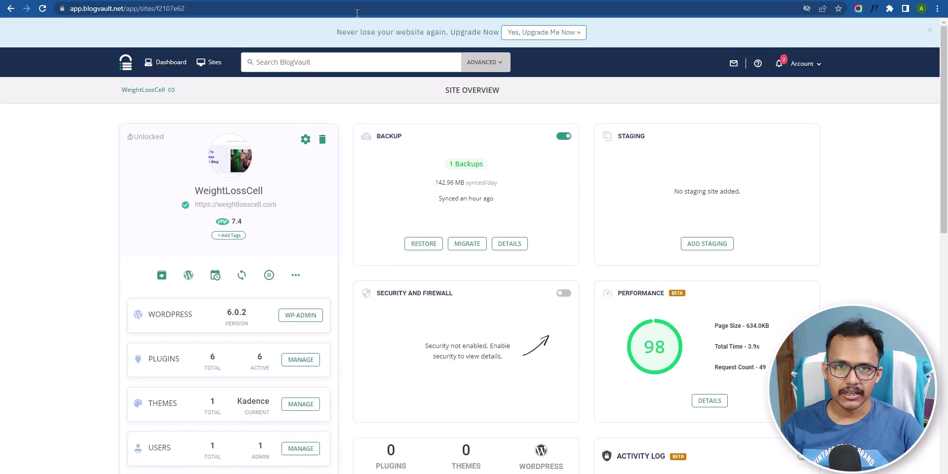
key(ctrl+w)
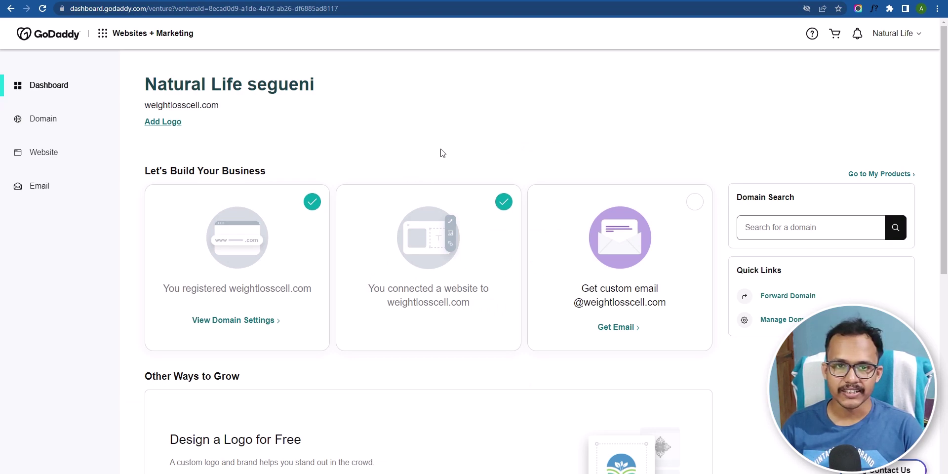
click(43, 122)
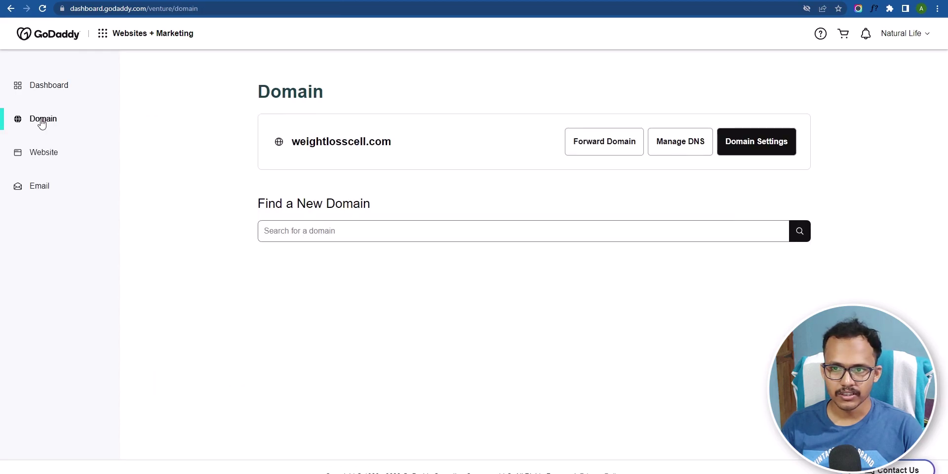
- Open the DNS management of weightlosscell.com and bring up the form for entering custom nameservers
click(679, 148)
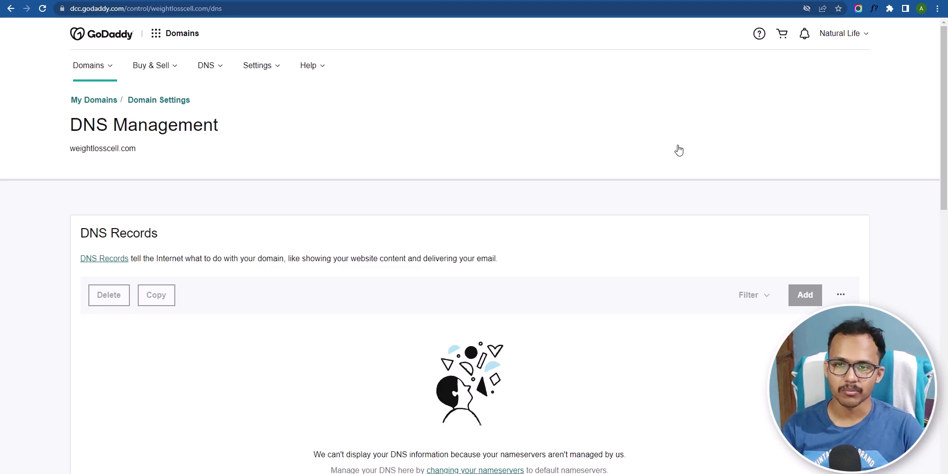
scroll(677, 148, down, 7)
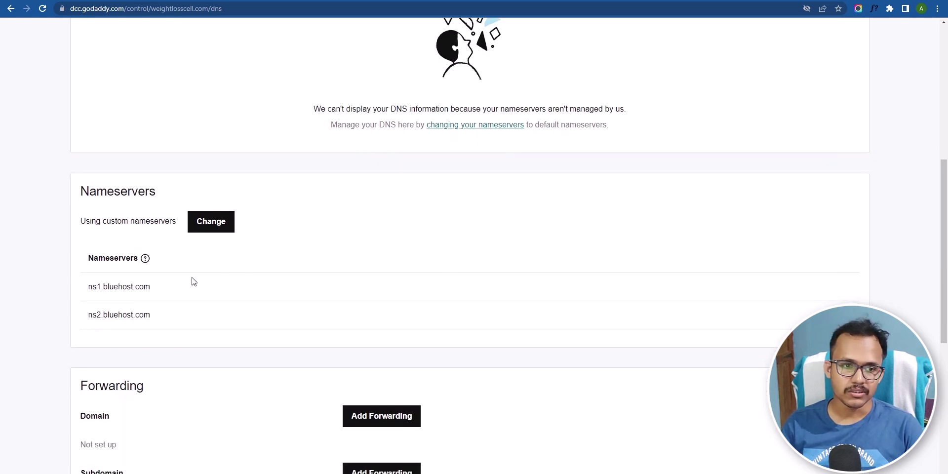
click(211, 221)
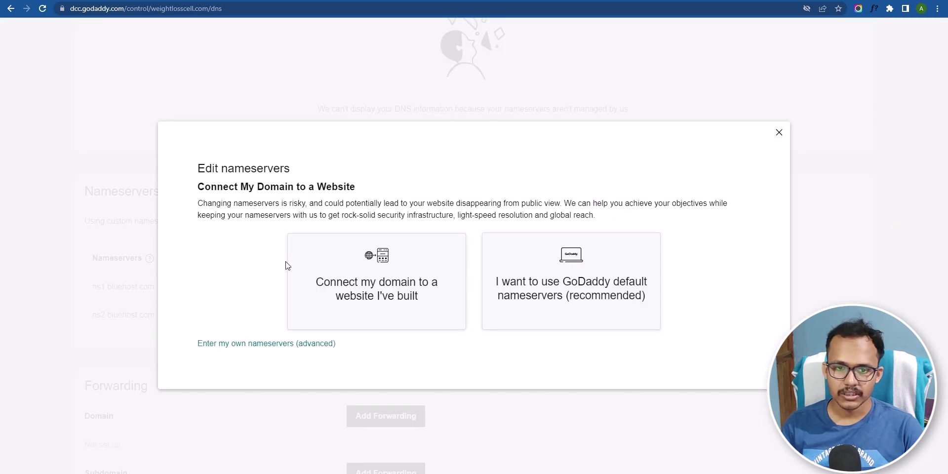
click(239, 344)
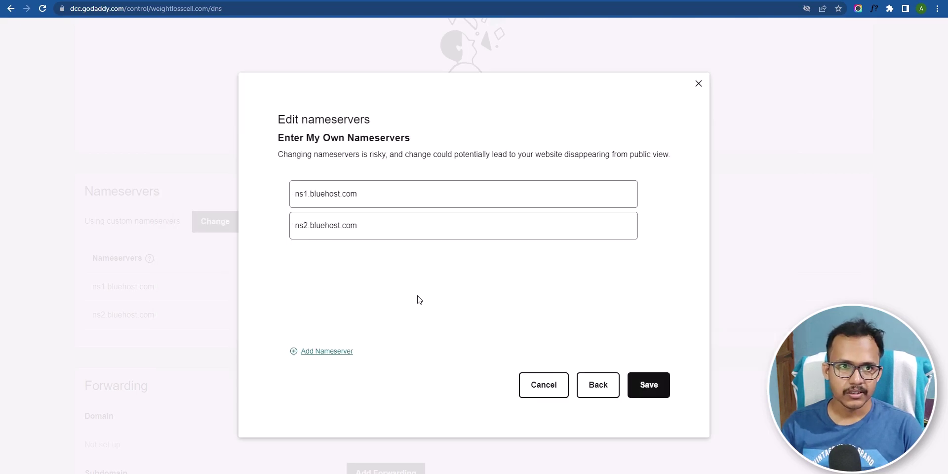
- Switch to Hostinger and start the Premium Shared Hosting setup, skipping the survey and choosing to build a website with WordPress
click(139, 0)
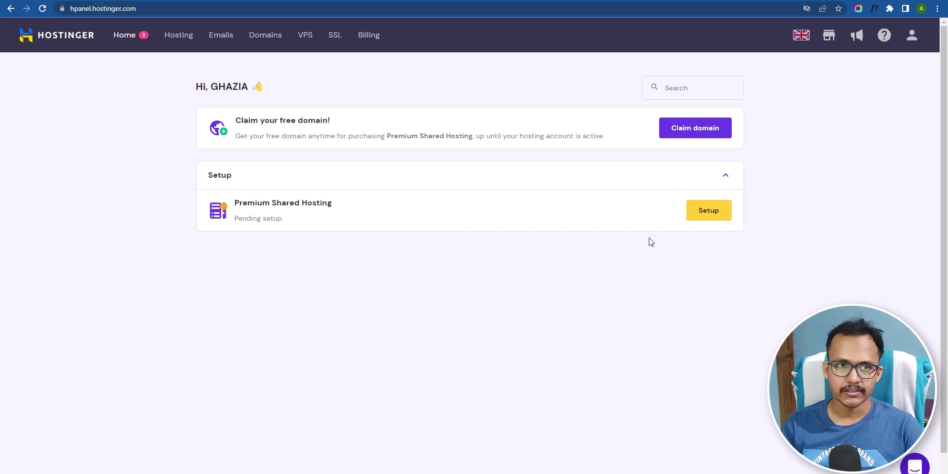
click(706, 214)
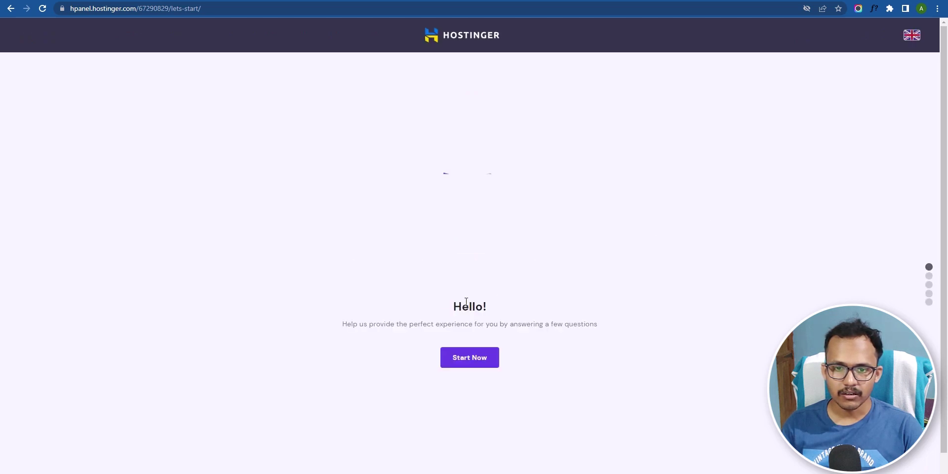
click(477, 363)
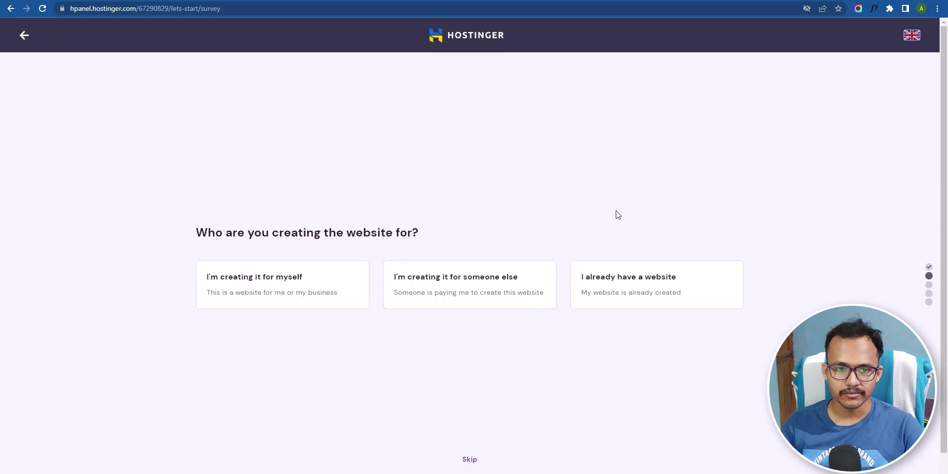
click(469, 459)
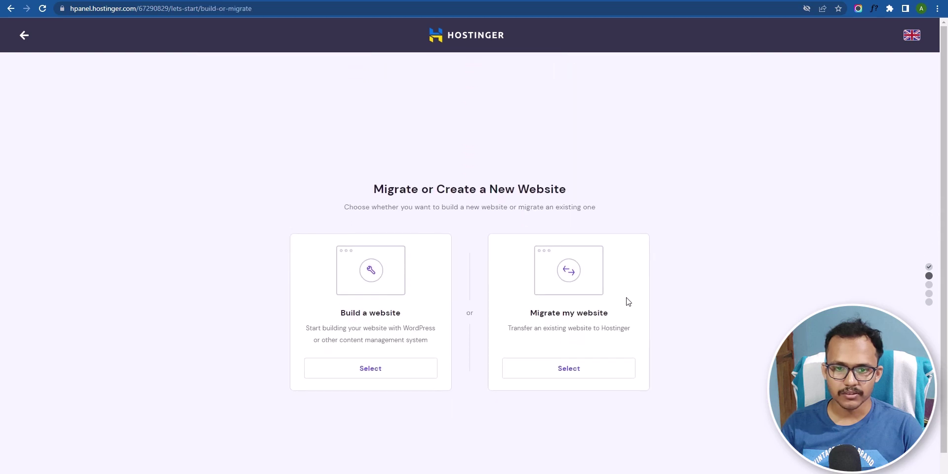
click(393, 359)
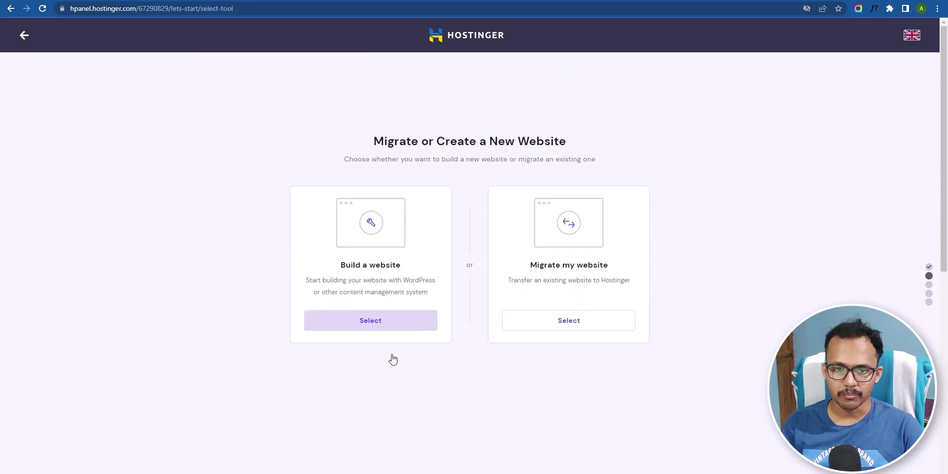
click(397, 338)
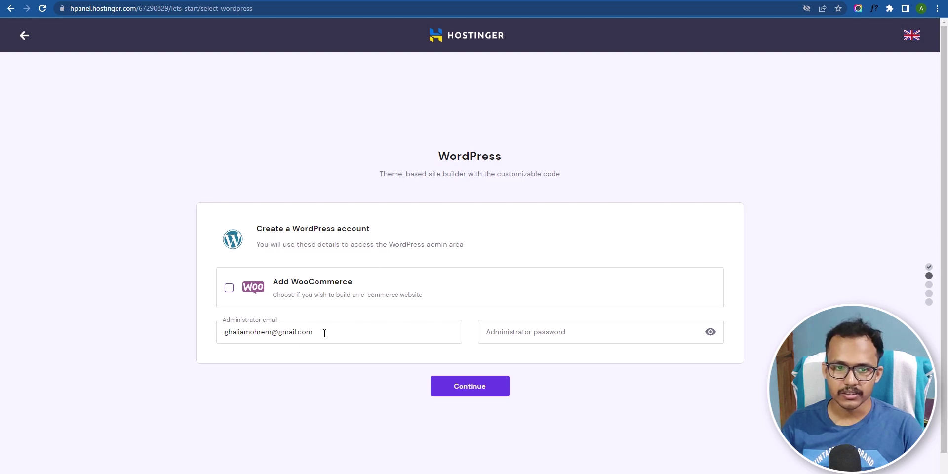
- Enter the WordPress administrator password, submit the account details without WooCommerce and skip choosing a template
click(536, 334)
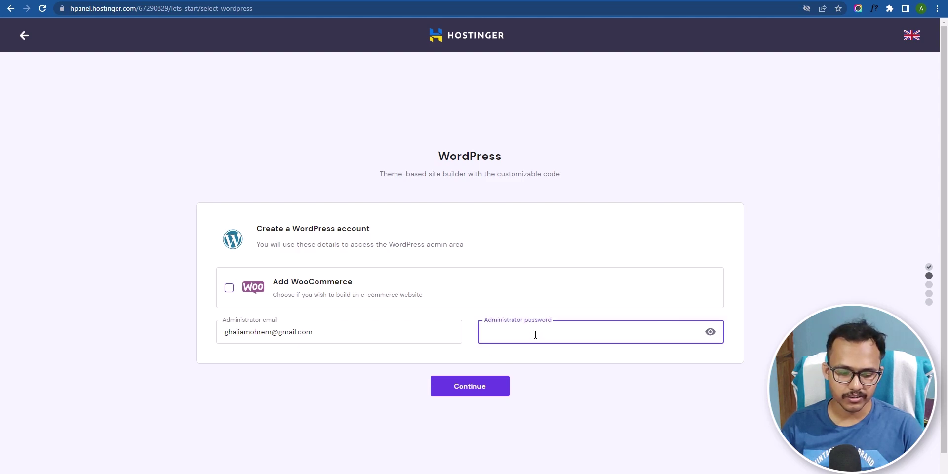
click(594, 340)
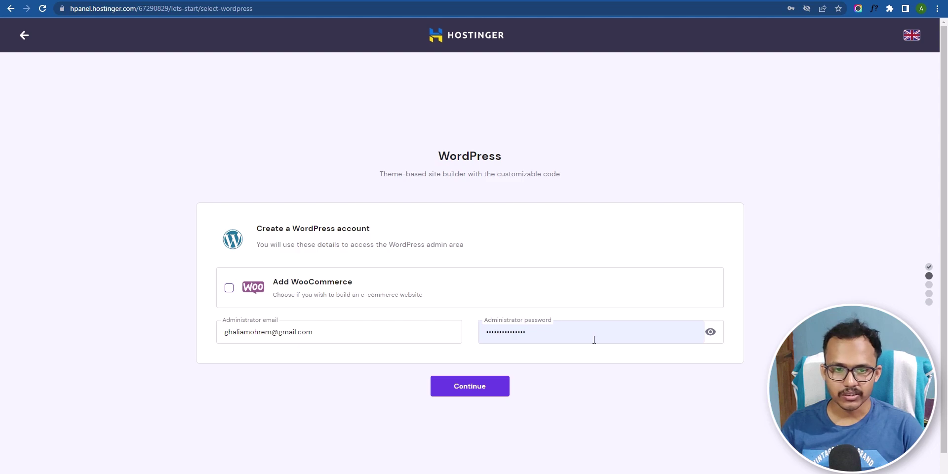
click(489, 387)
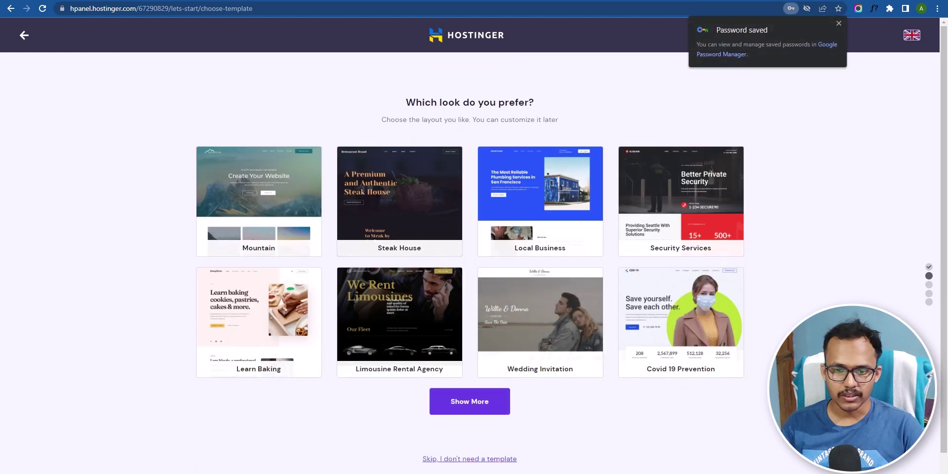
click(470, 459)
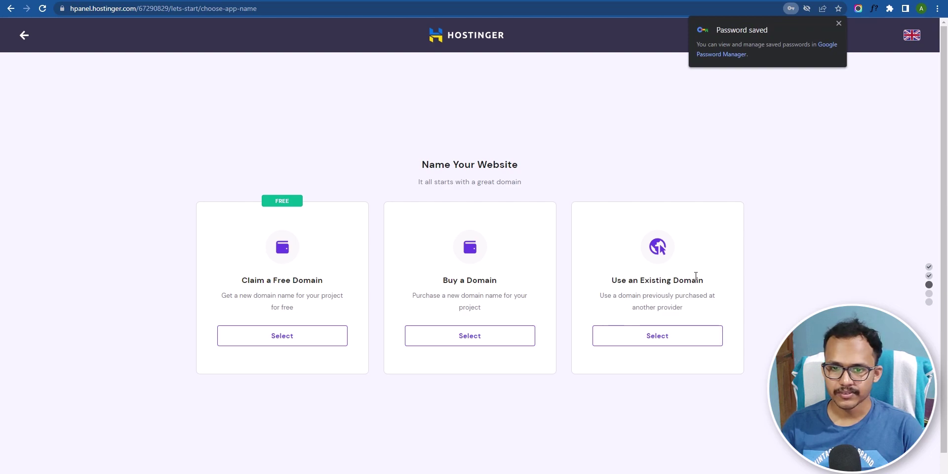
click(666, 341)
click(362, 388)
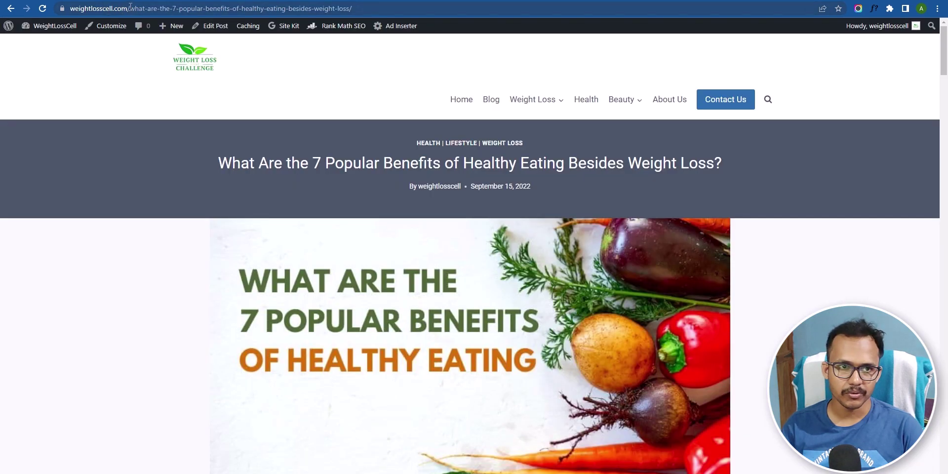
drag(127, 8, 58, 16)
key(ctrl+c)
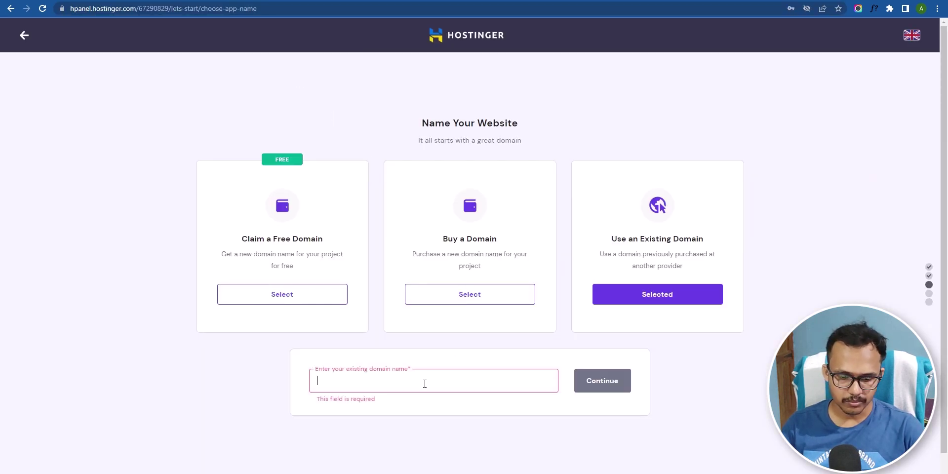
click(424, 383)
key(ctrl+v)
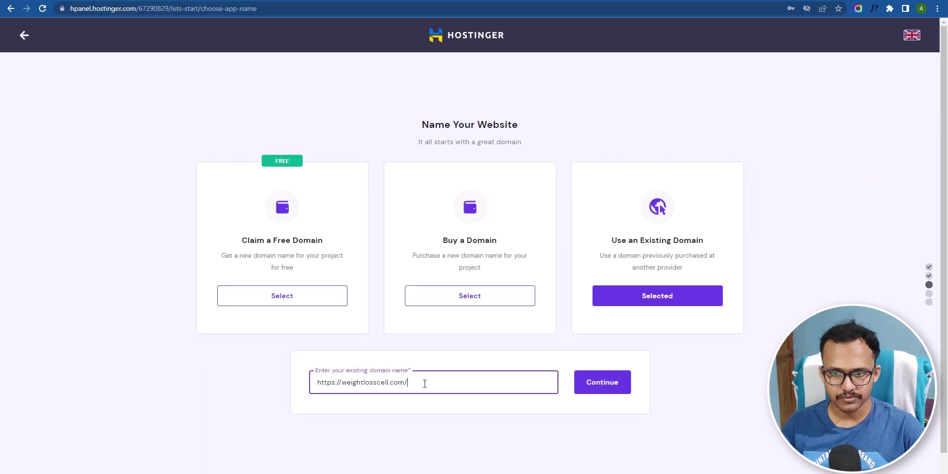
click(602, 381)
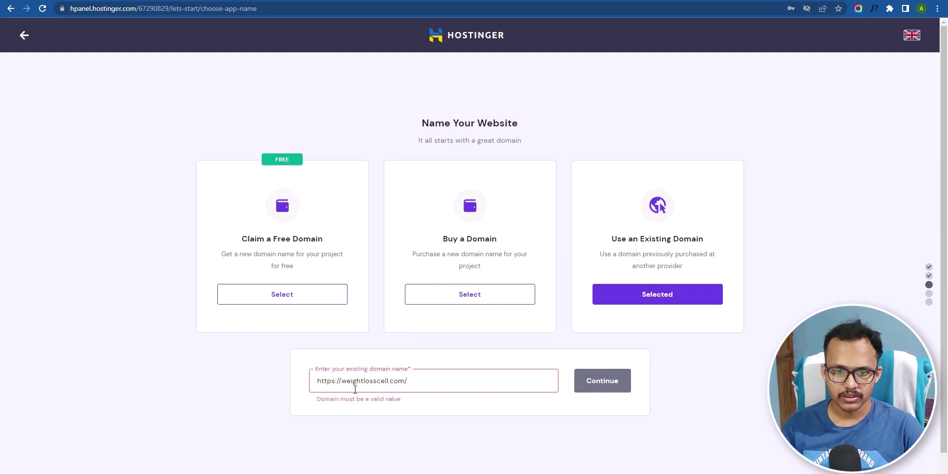
- Shorten the existing domain name entry to weightlosscell.com and submit it
click(341, 381)
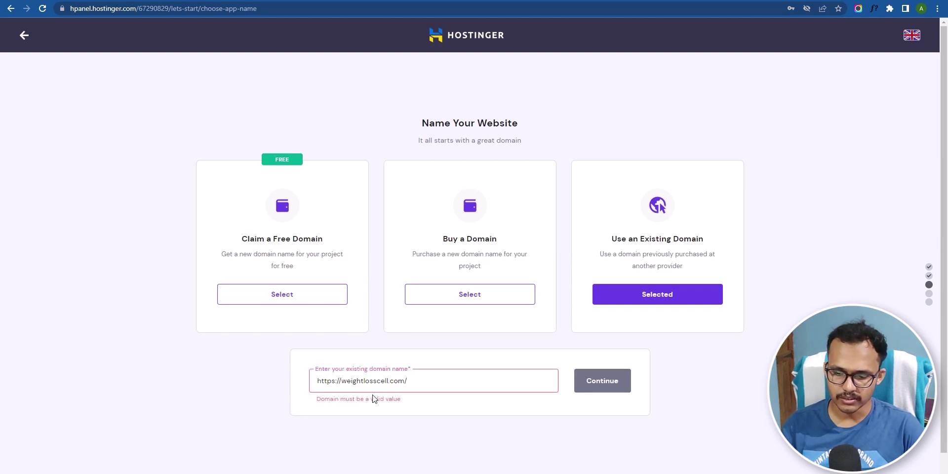
key(BackSpace)
key(BackSpace)
key(BackSpace)
key(BackSpace)
key(BackSpace)
key(BackSpace)
key(BackSpace)
key(BackSpace)
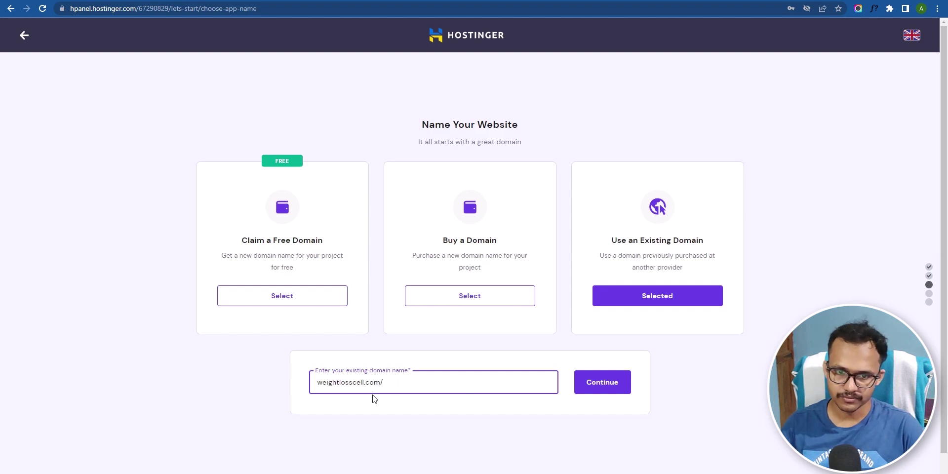
key(BackSpace)
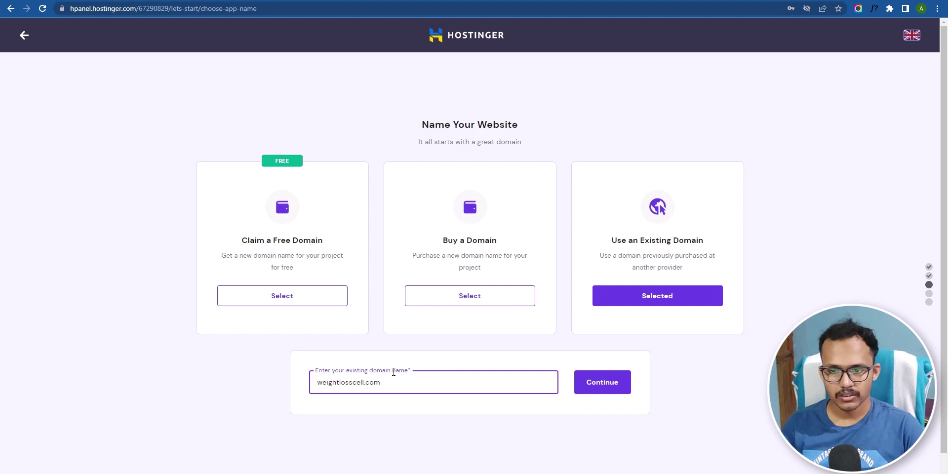
click(612, 375)
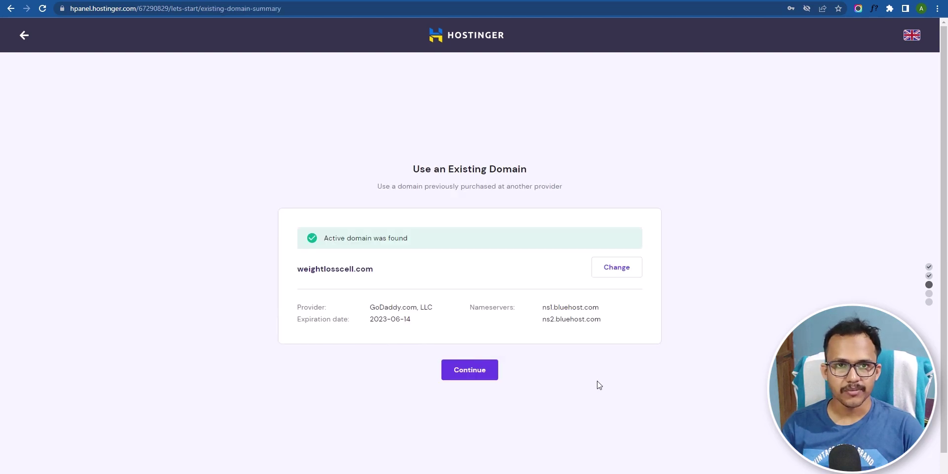
- Accept the existing domain, finish the hosting setup and open the nameserver instructions for connecting weightlosscell.com
click(487, 372)
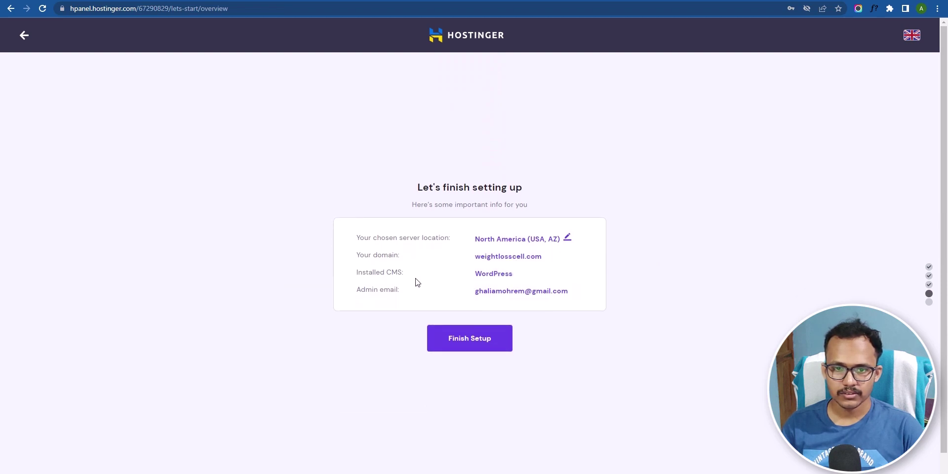
click(470, 340)
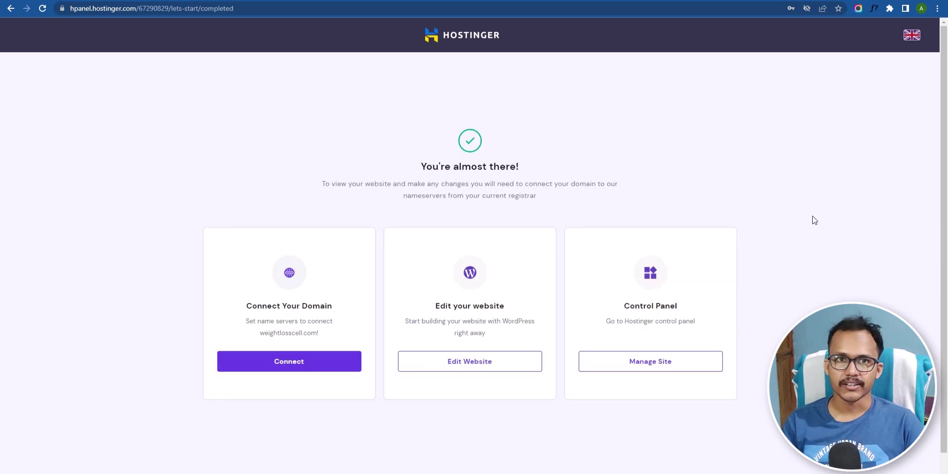
click(292, 365)
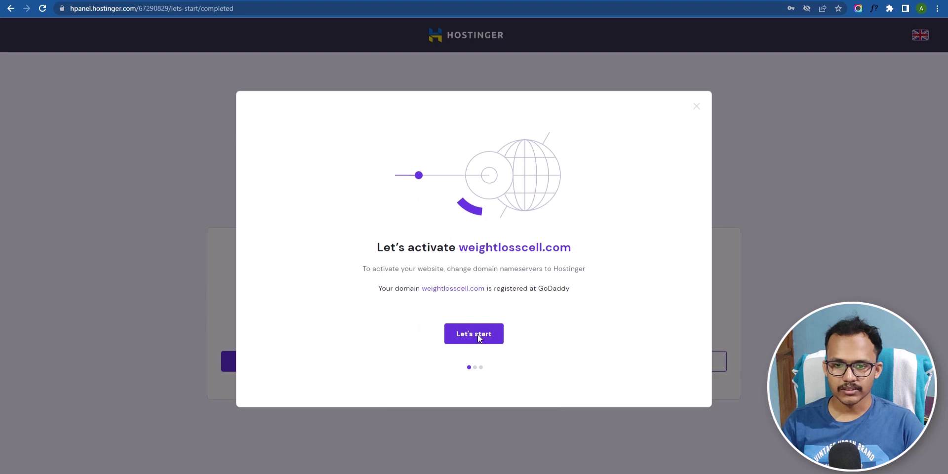
click(478, 333)
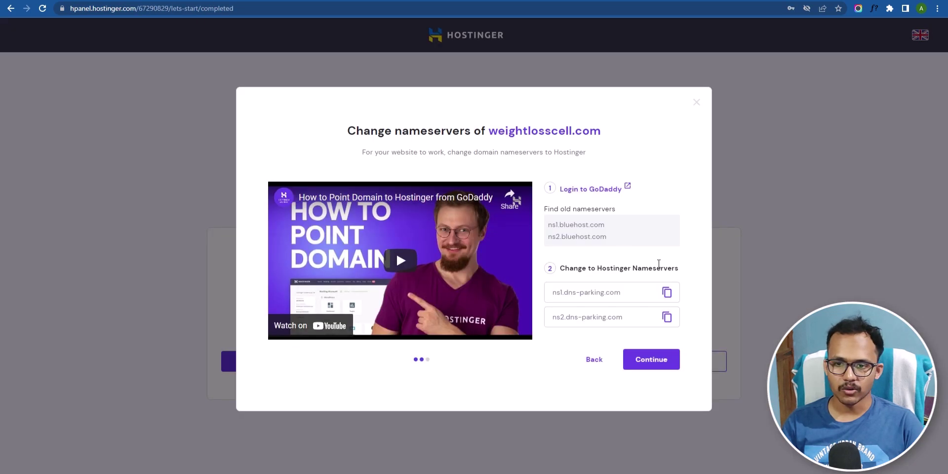
- Copy Hostinger's first nameserver and replace the first nameserver in GoDaddy with ns1.dns-parking.com
click(667, 293)
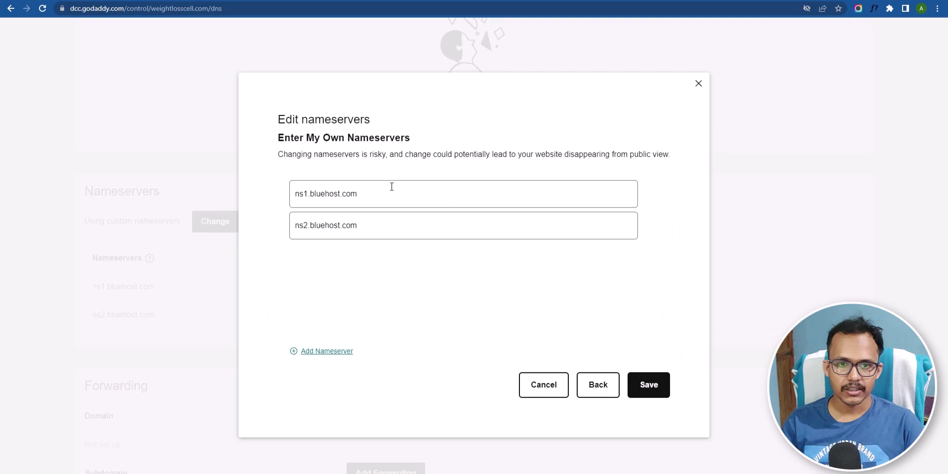
click(391, 189)
key(ctrl+shift+Left)
key(ctrl+shift+Left)
key(ctrl+shift+Left)
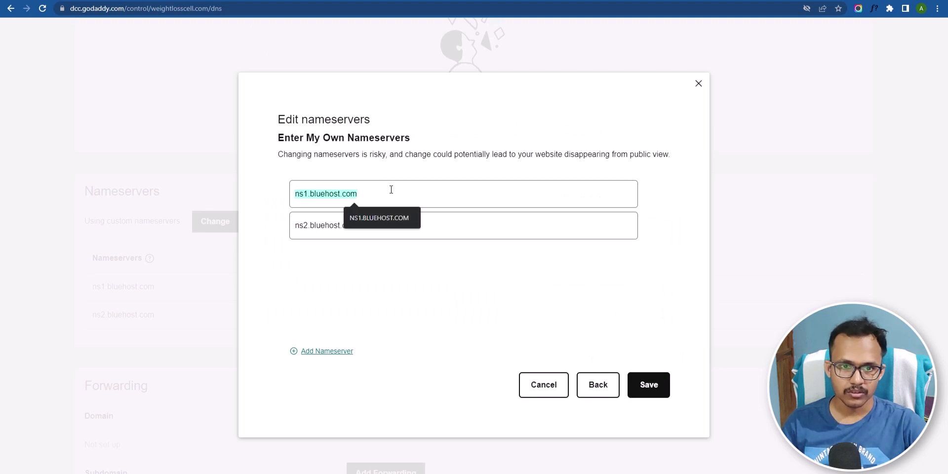
key(ctrl+v)
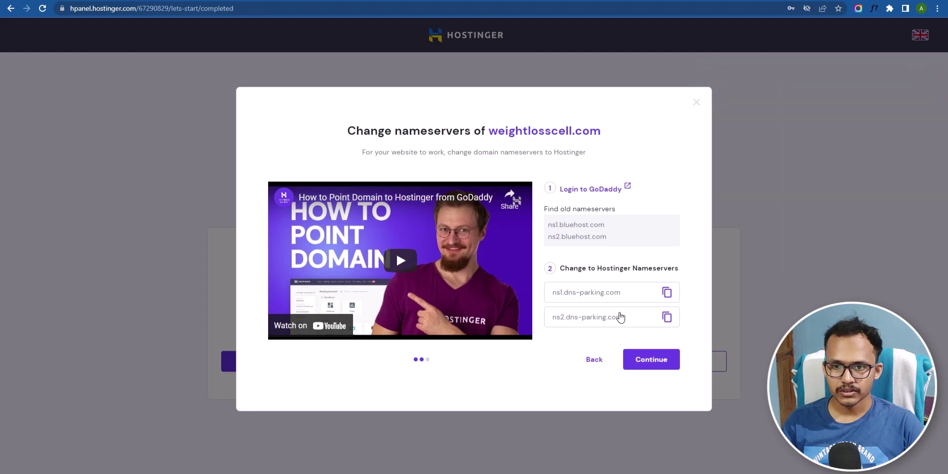
- Copy Hostinger's second nameserver and replace the second nameserver in GoDaddy with ns2.dns-parking.com
click(666, 318)
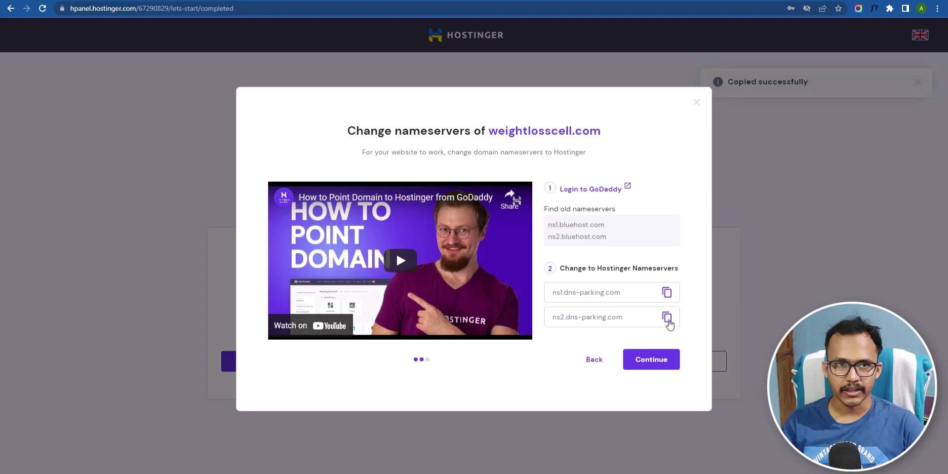
click(232, 1)
triple_click(392, 225)
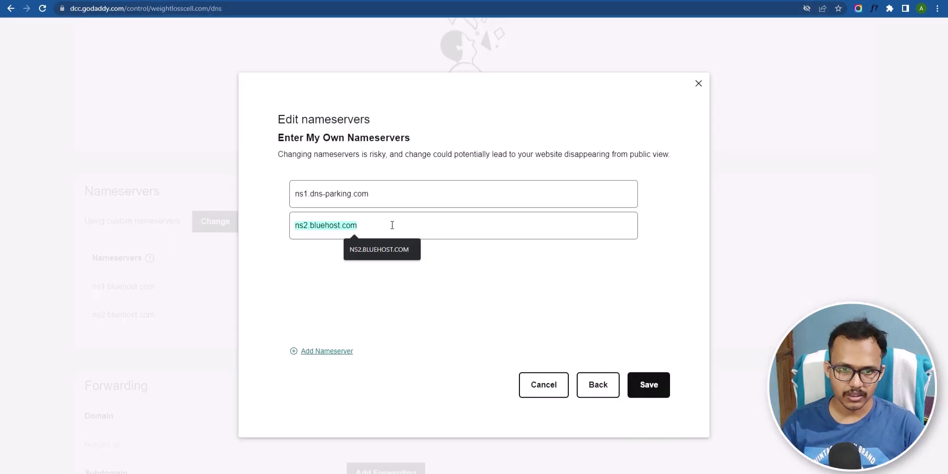
key(ctrl+v)
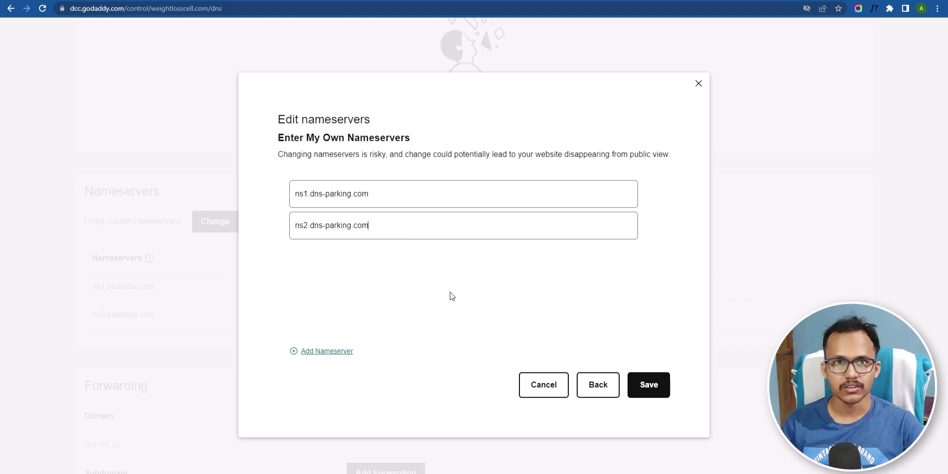
- Save the new nameservers and consent to the nameserver update for weightlosscell.com
click(648, 383)
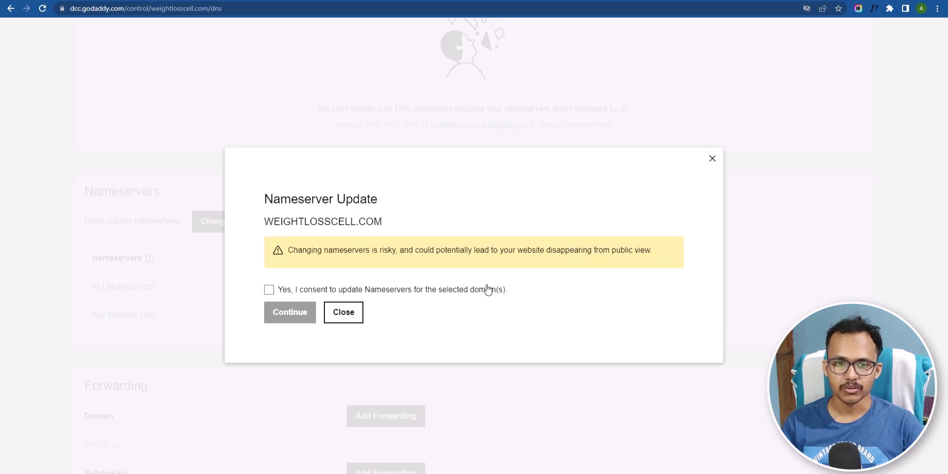
click(269, 290)
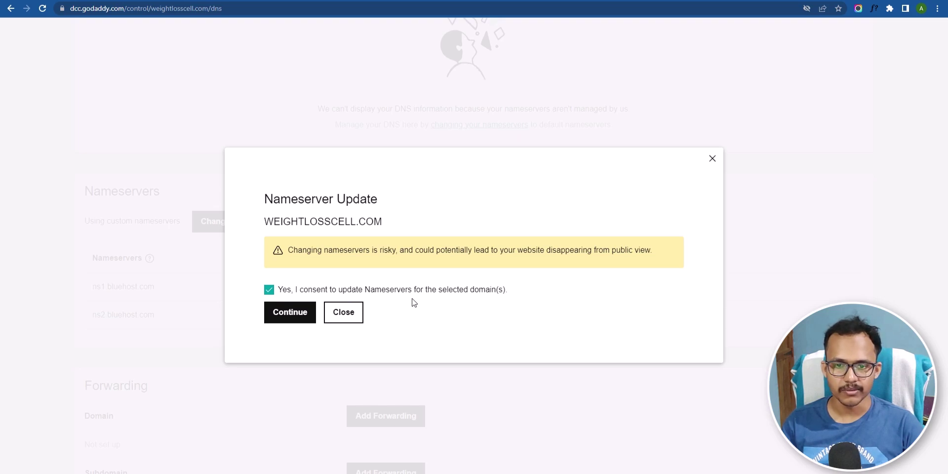
click(289, 313)
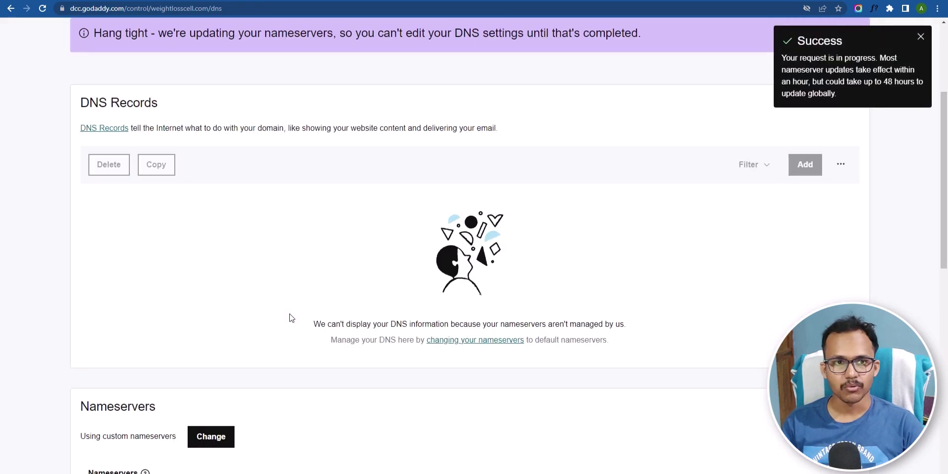
- Return to Hostinger and complete the nameserver change instructions for weightlosscell.com
scroll(292, 317, up, 3)
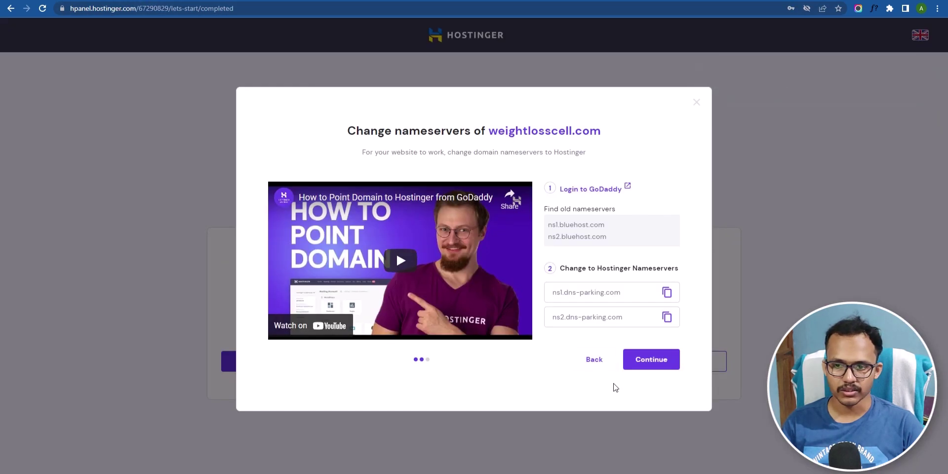
click(663, 359)
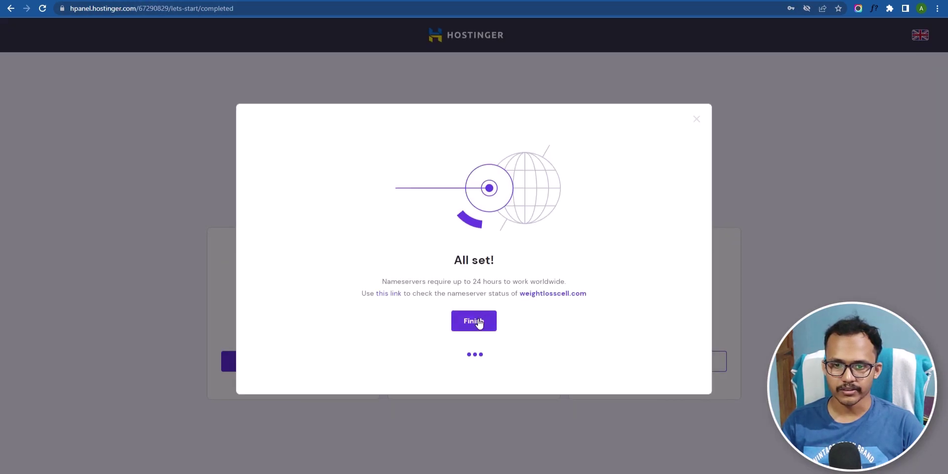
click(483, 323)
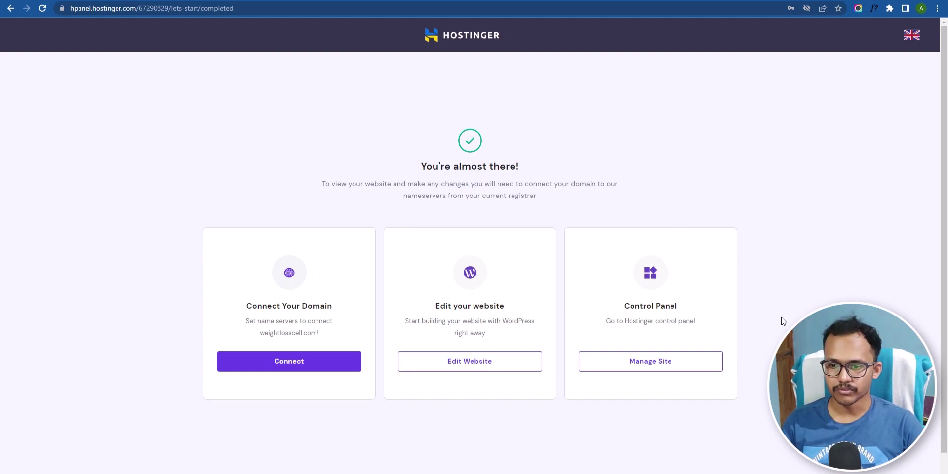
- Open weightlosscell.com's WordPress dashboard from the Hostinger control panel and launch its website editing
click(642, 368)
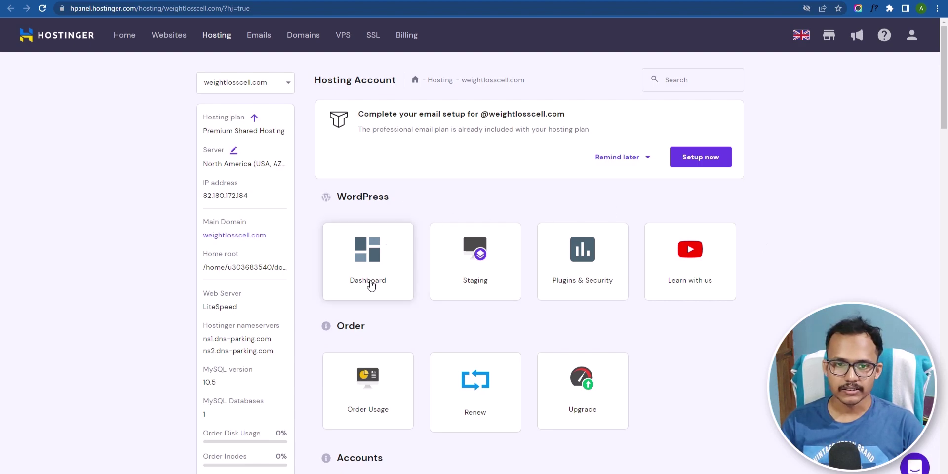
click(377, 260)
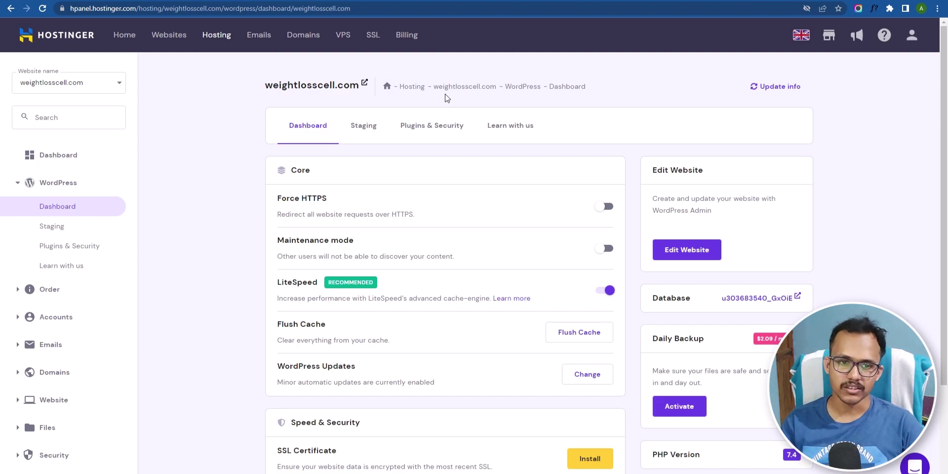
click(696, 254)
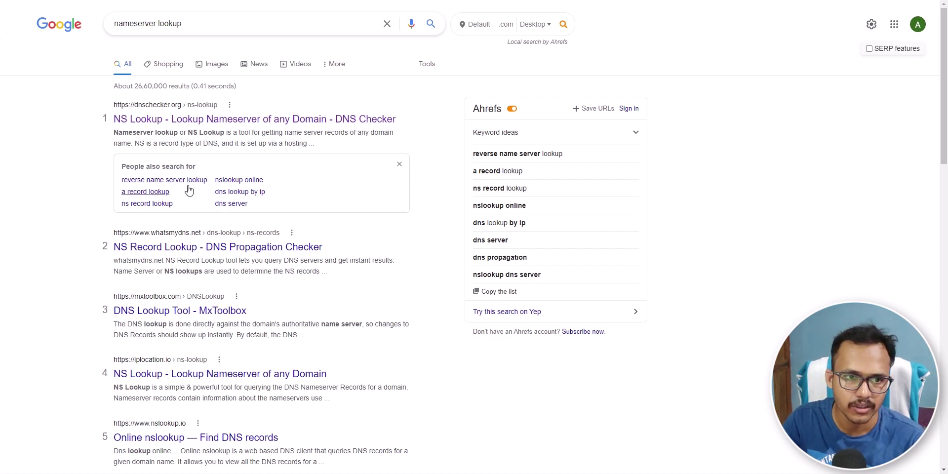
- Open DNS Checker's NS Lookup tool and look up the NS records of weightlosscell.com using the Google DNS server
click(191, 123)
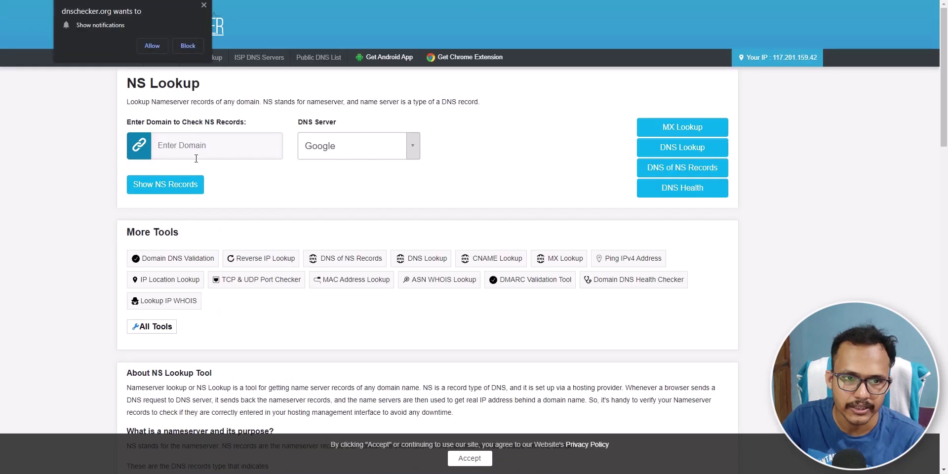
click(204, 7)
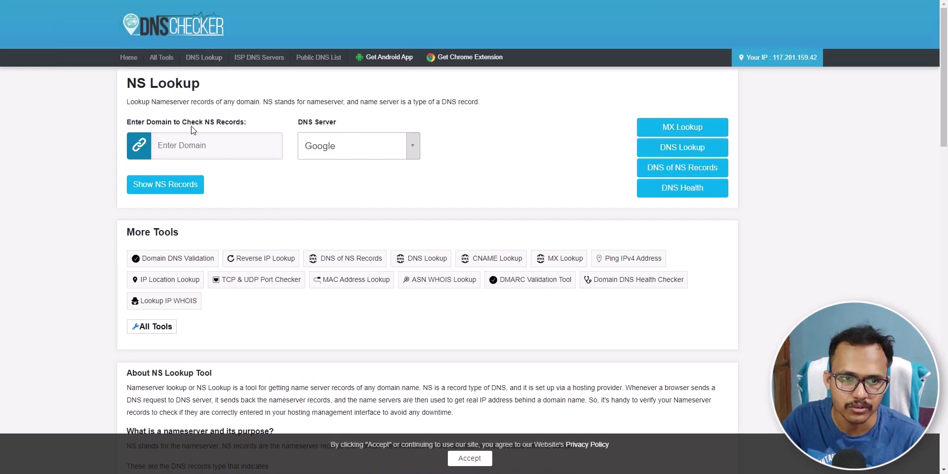
click(186, 142)
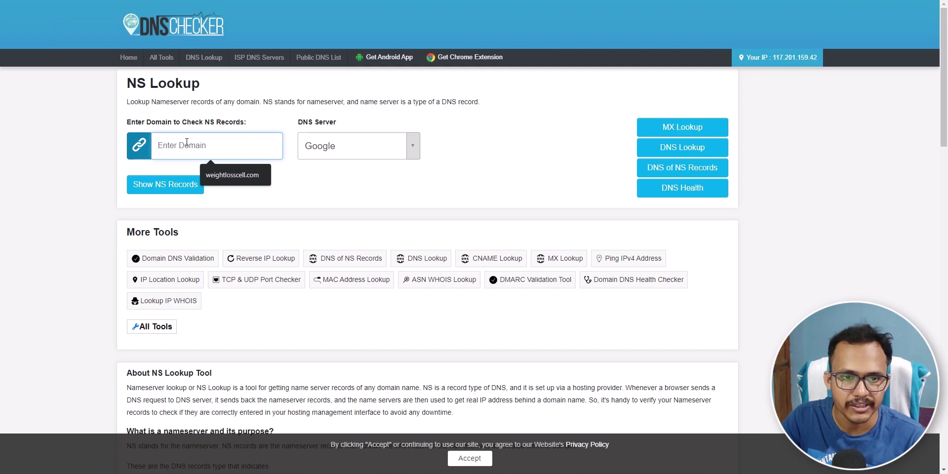
click(227, 177)
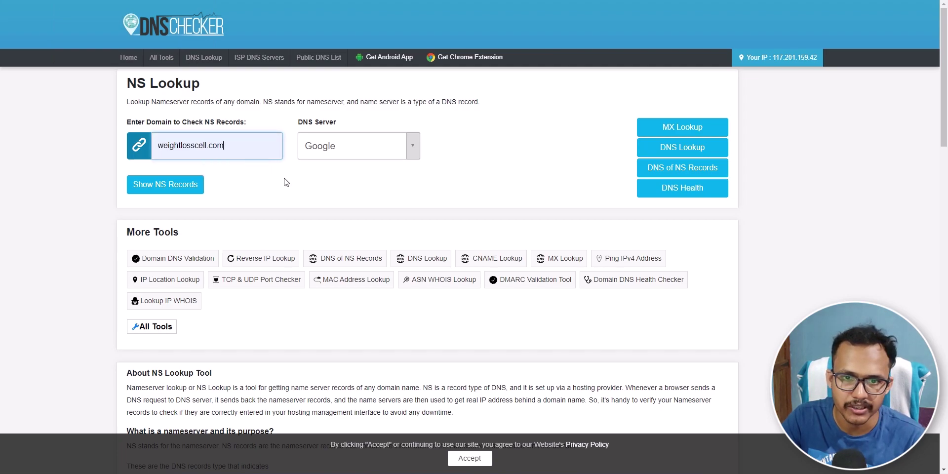
click(169, 188)
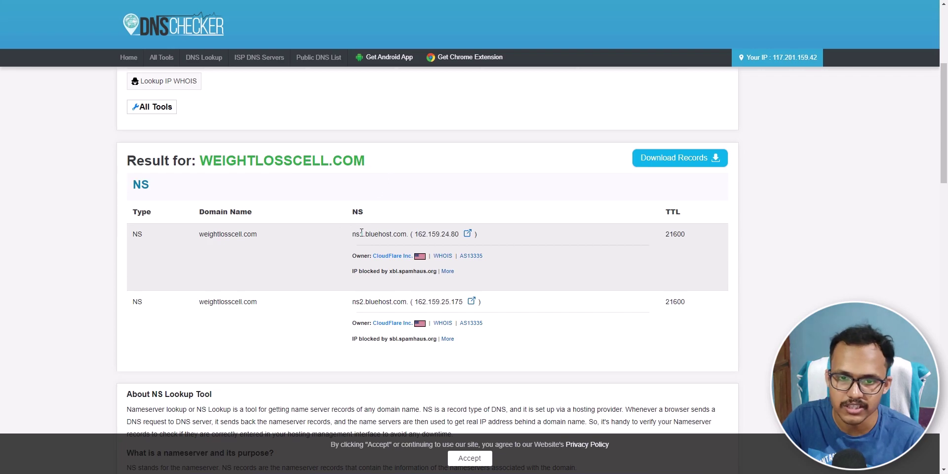
- Look up the NS records of weightlosscell.com using the Cloudflare DNS server
scroll(395, 222, up, 5)
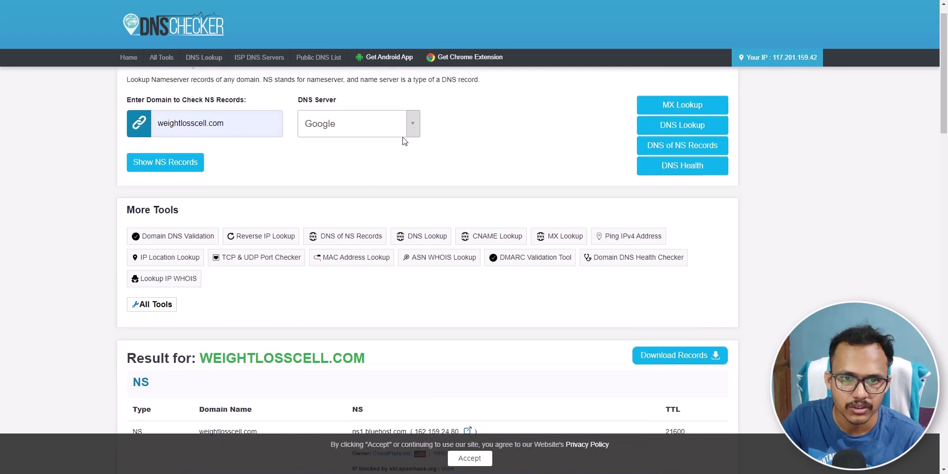
click(412, 149)
click(372, 178)
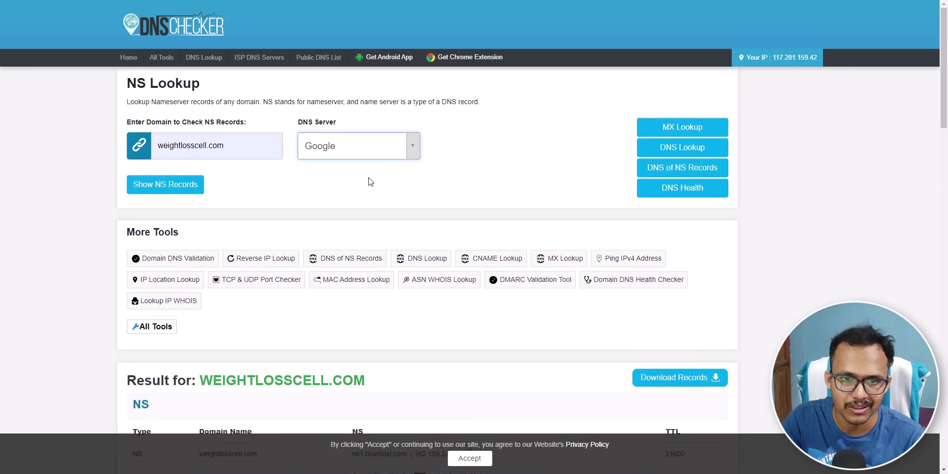
click(163, 188)
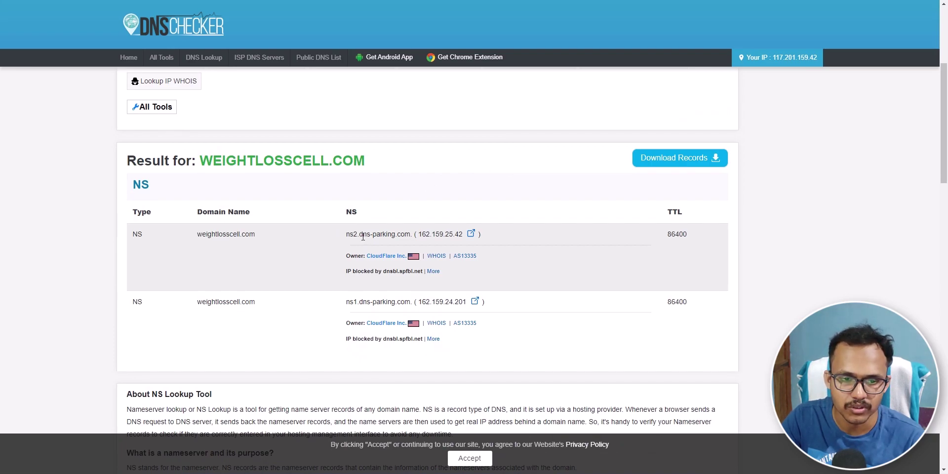
- Look up the NS records of weightlosscell.com using the Opendns DNS server
scroll(431, 230, up, 4)
click(409, 149)
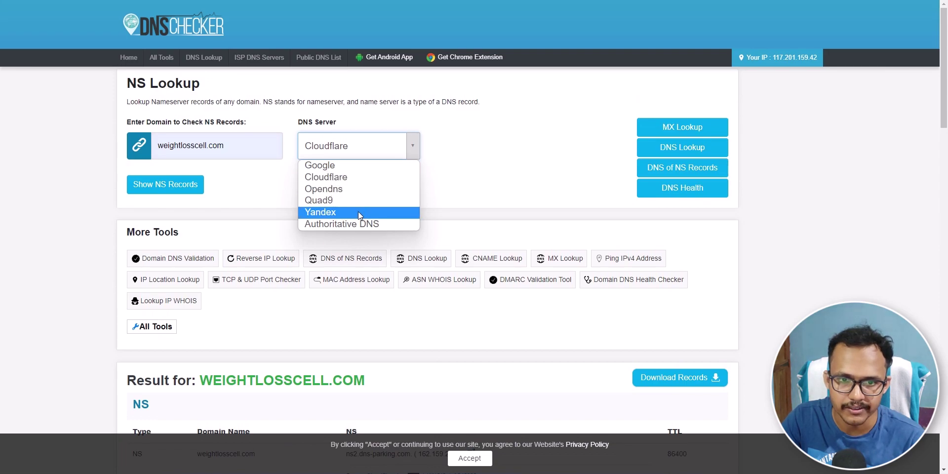
click(363, 196)
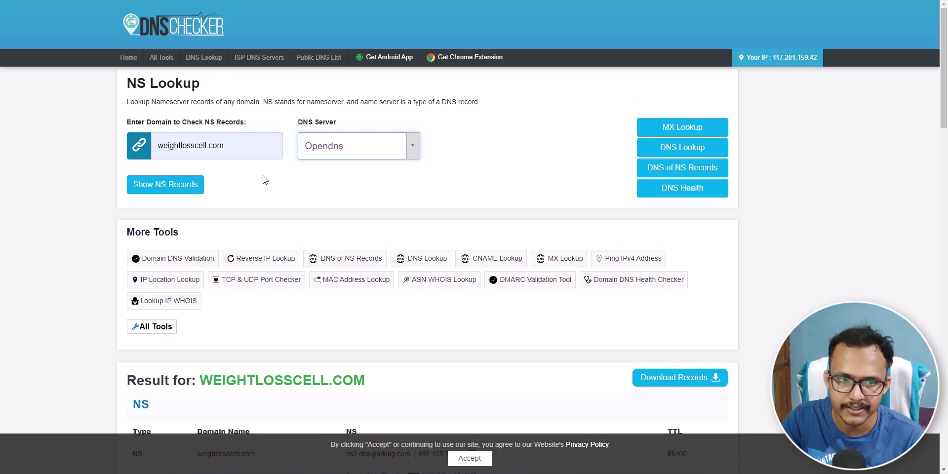
click(191, 184)
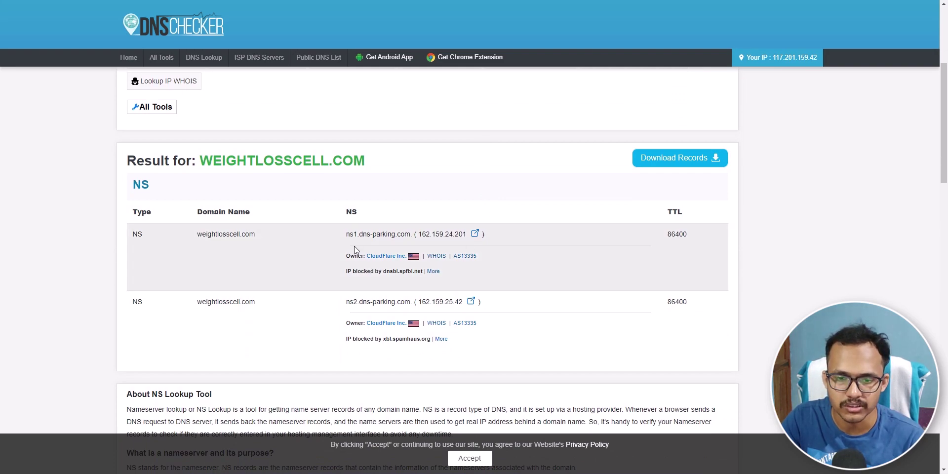
- Switch the DNS server back to Google and repeat the NS record lookup for weightlosscell.com
scroll(354, 246, up, 4)
click(410, 146)
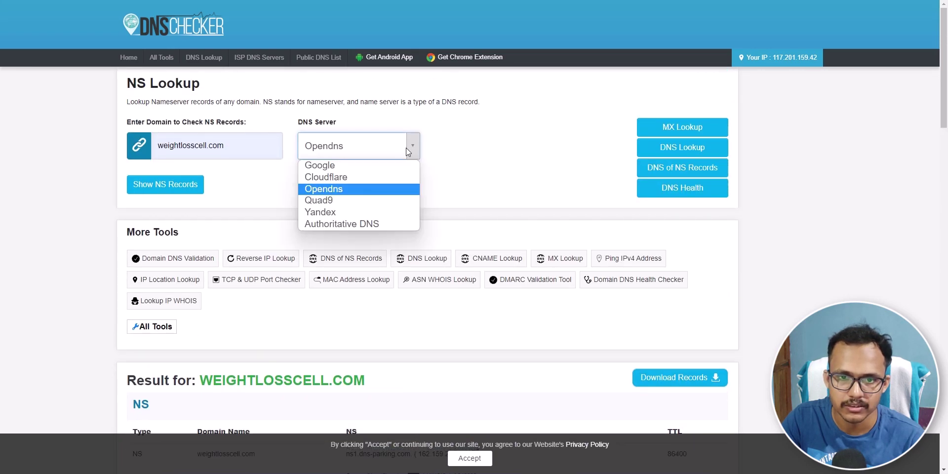
click(352, 166)
click(201, 186)
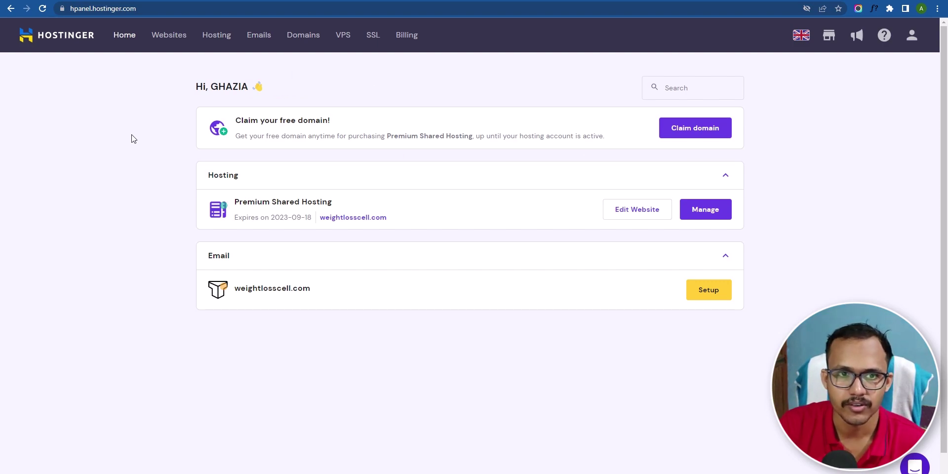
- Open the WordPress dashboard of weightlosscell.com's hosting plan and check its Force HTTPS and SSL certificate status
click(701, 211)
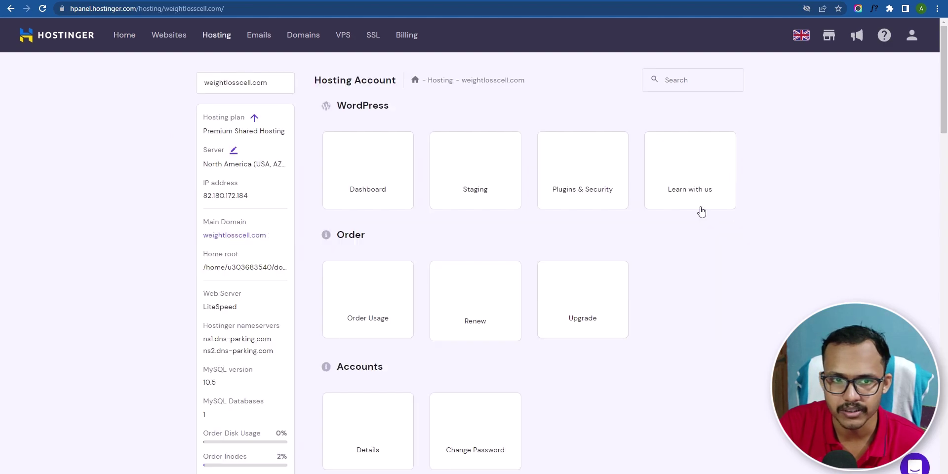
click(371, 178)
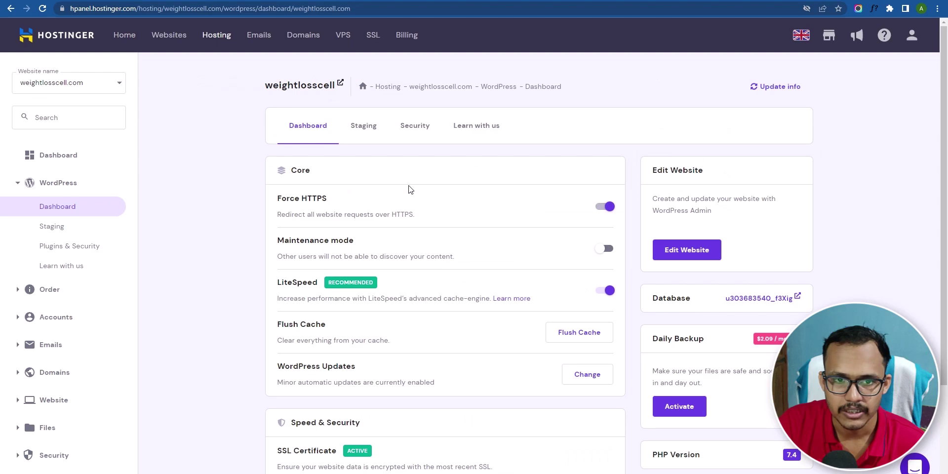
scroll(409, 189, down, 2)
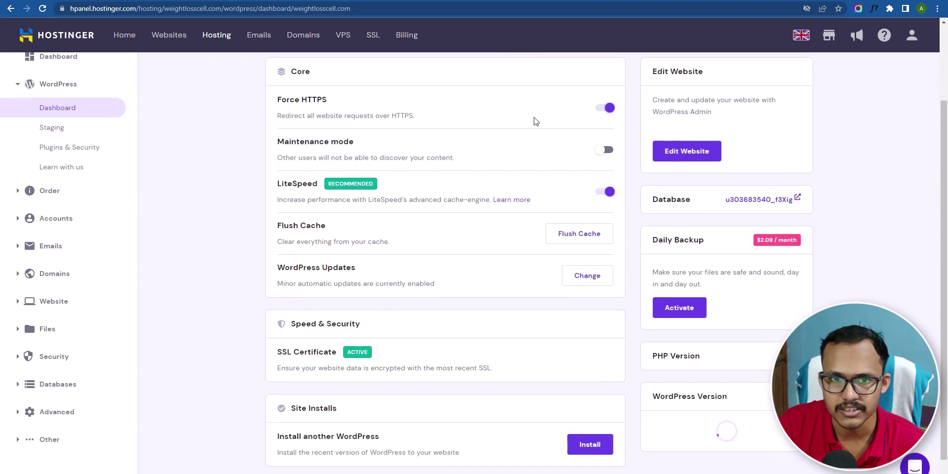
scroll(371, 240, down, 1)
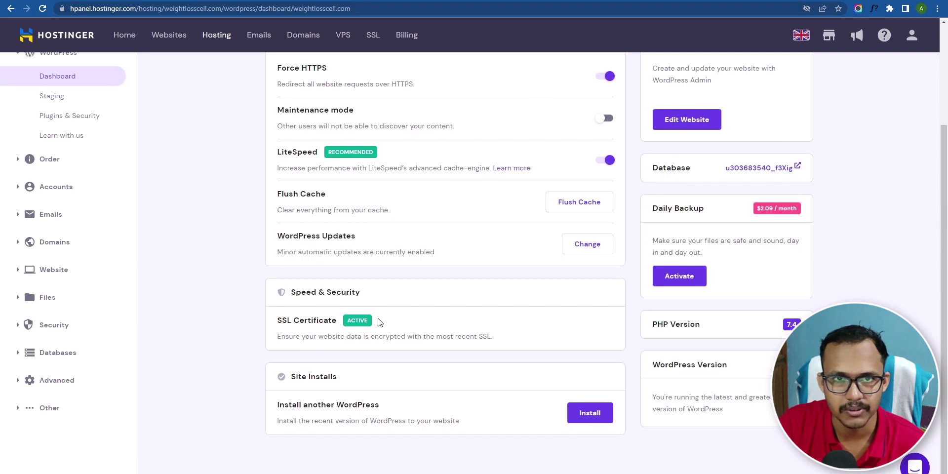
scroll(484, 353, up, 3)
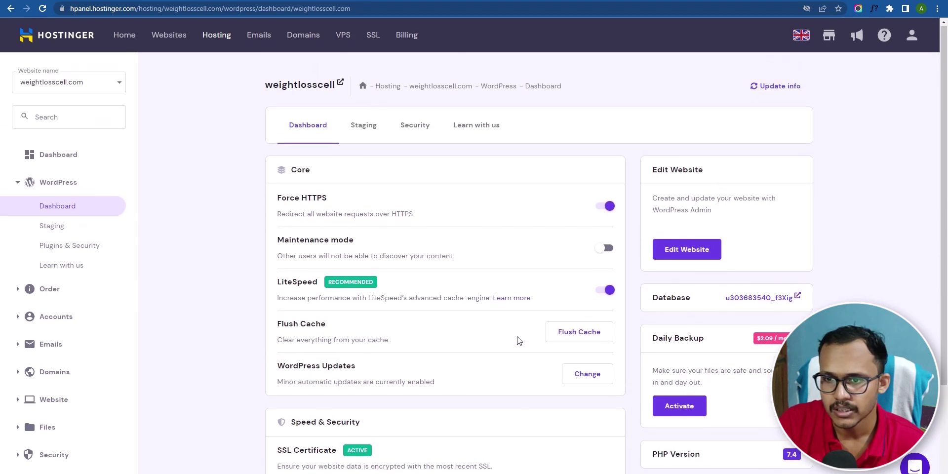
- Review the WordPress version, installed themes and plugins in the site's security overview and return to its WordPress dashboard
click(406, 129)
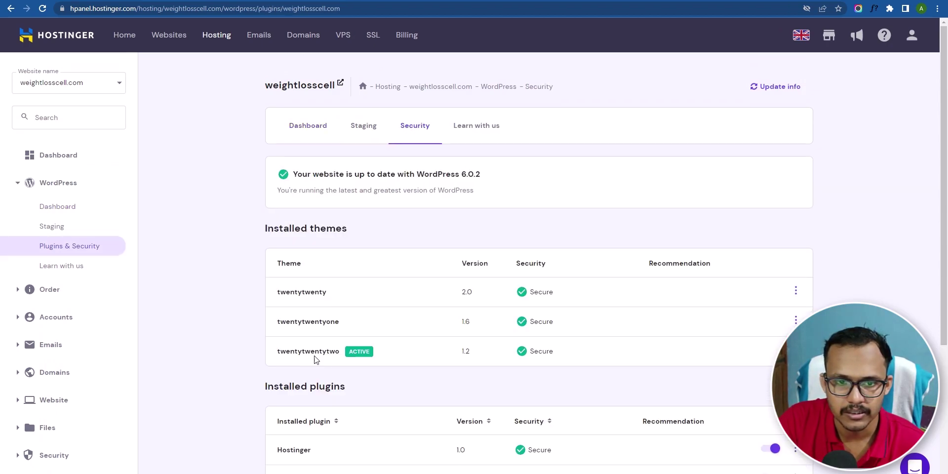
scroll(311, 296, down, 3)
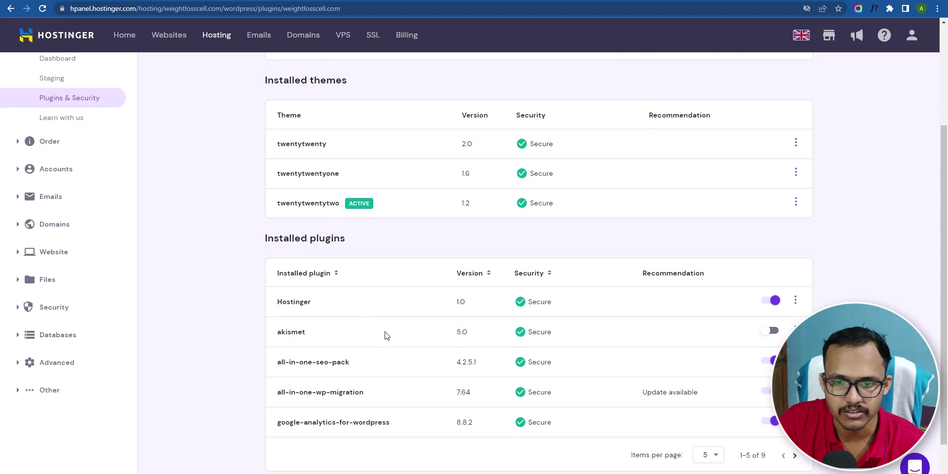
scroll(460, 233, up, 3)
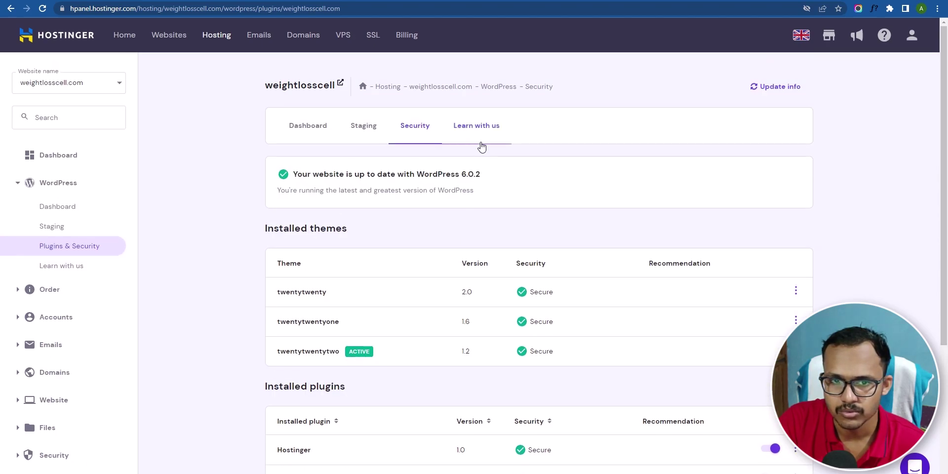
click(306, 127)
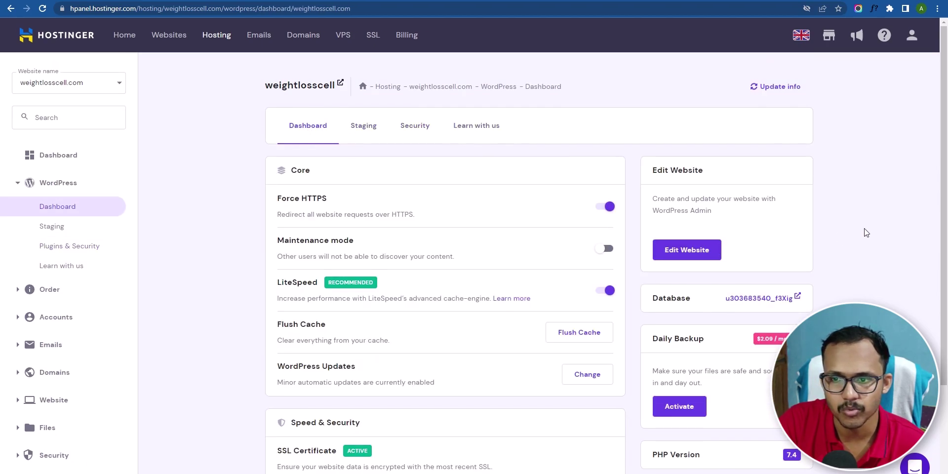
- Launch the site's WordPress admin area and open the live website in a new browser tab
click(680, 256)
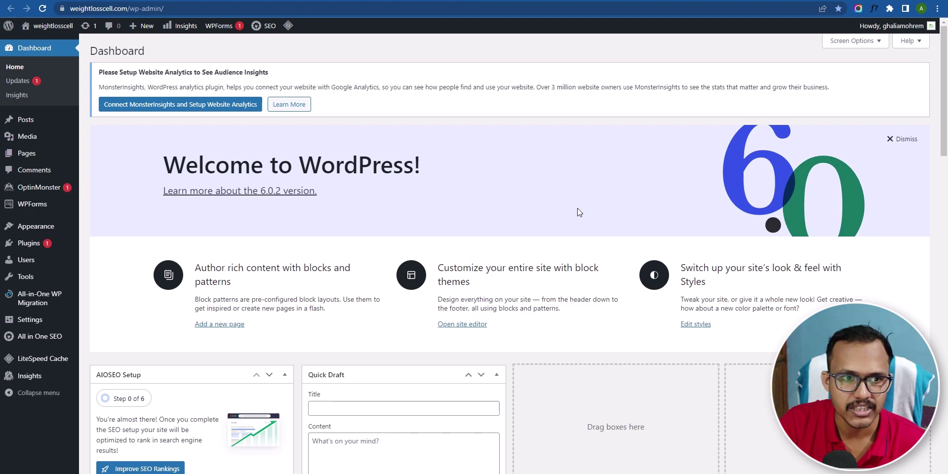
mouse_move(49, 25)
right_click(50, 46)
click(78, 52)
key(ctrl+Tab)
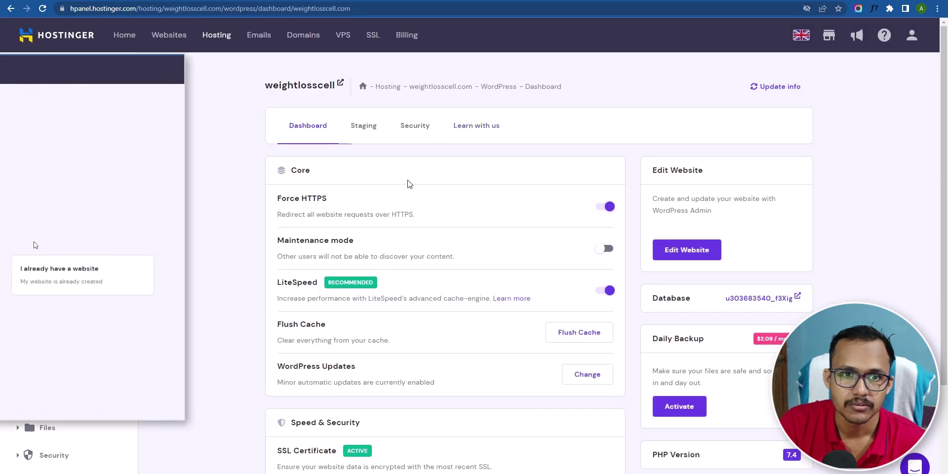
- Choose to build a website with WordPress and create its admin account by filling in the administrator password
click(449, 279)
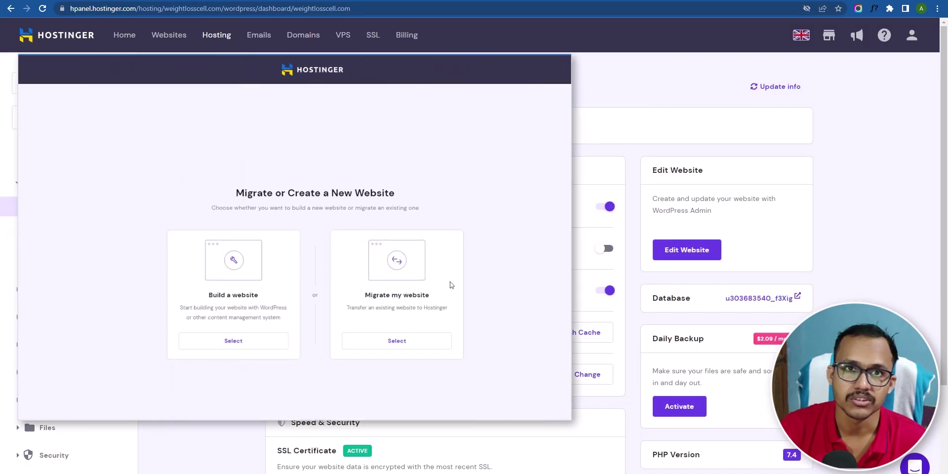
click(252, 333)
click(255, 315)
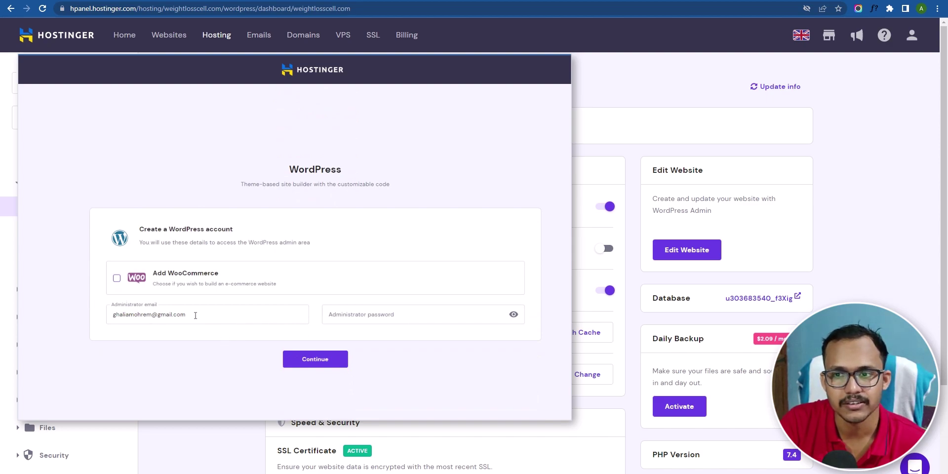
click(369, 316)
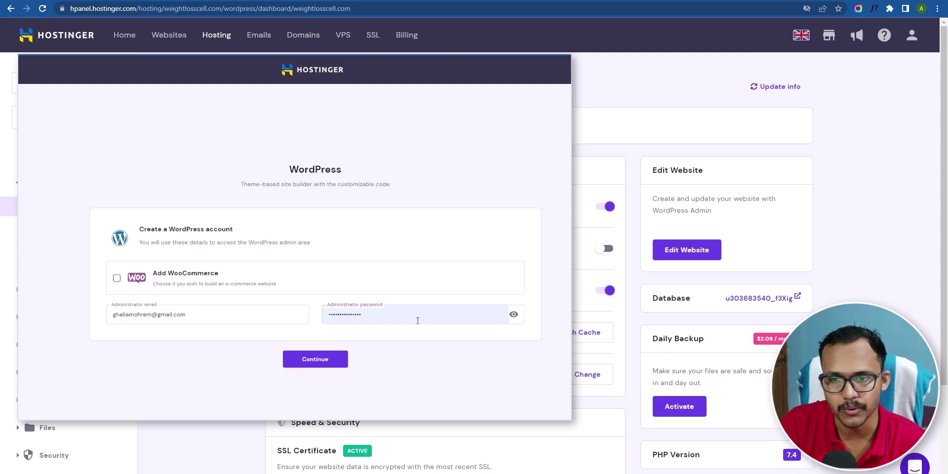
click(315, 359)
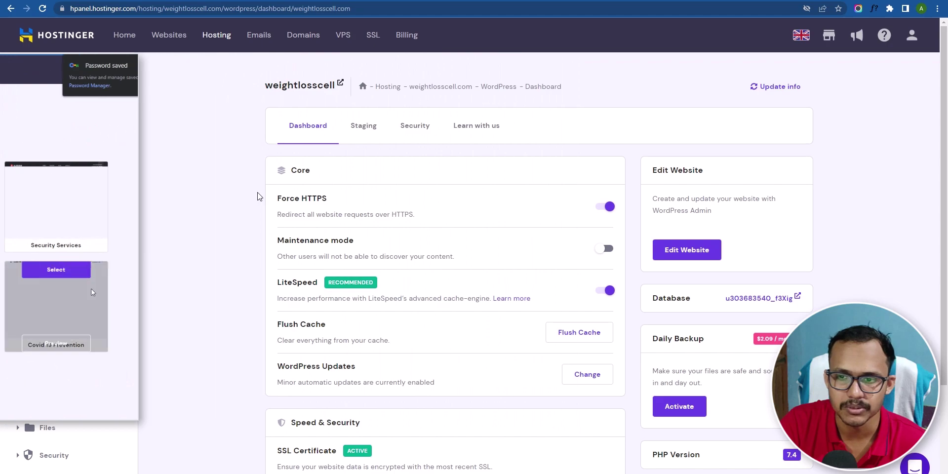
- Open the Auto Installer for weightlosscell.com from its hosting management page
scroll(284, 212, down, 3)
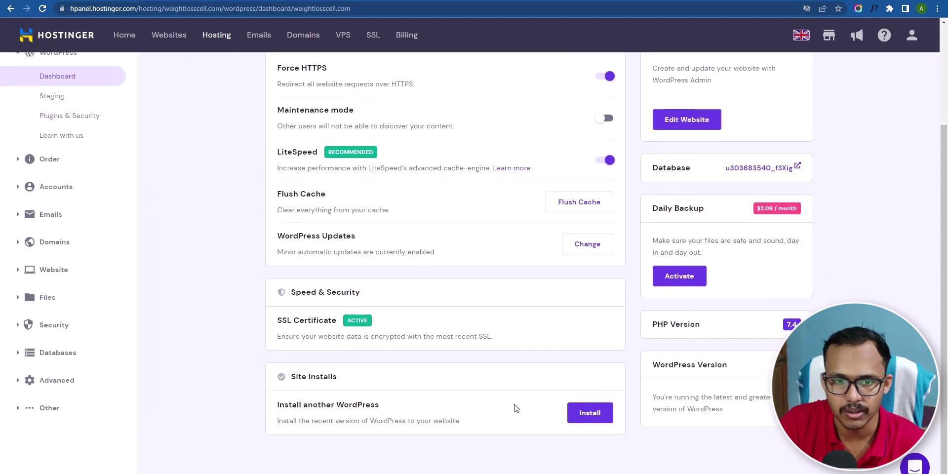
scroll(549, 371, up, 3)
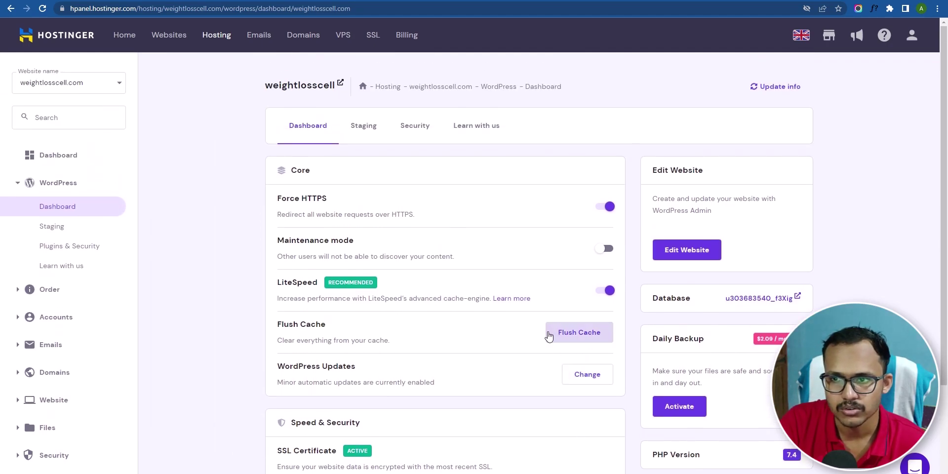
scroll(726, 269, down, 3)
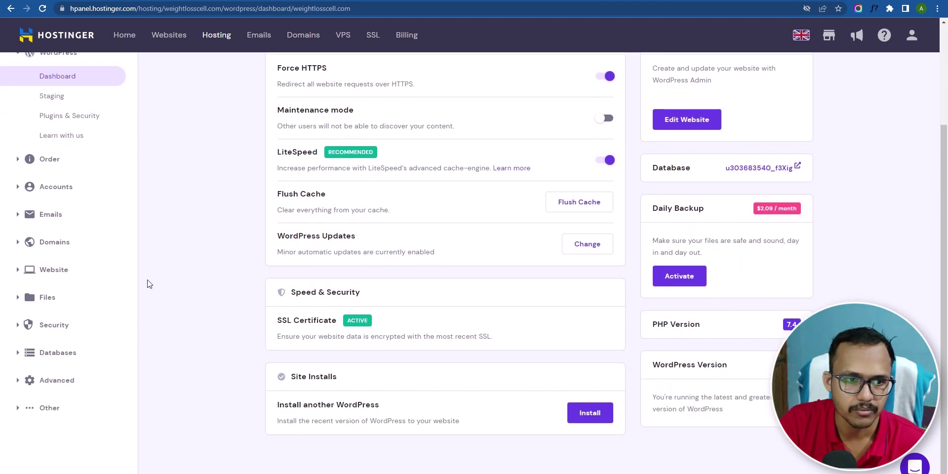
click(23, 273)
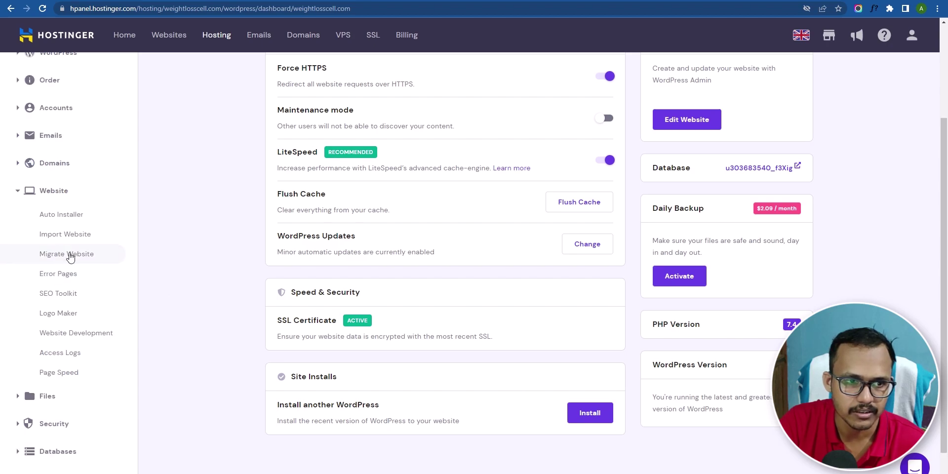
click(70, 221)
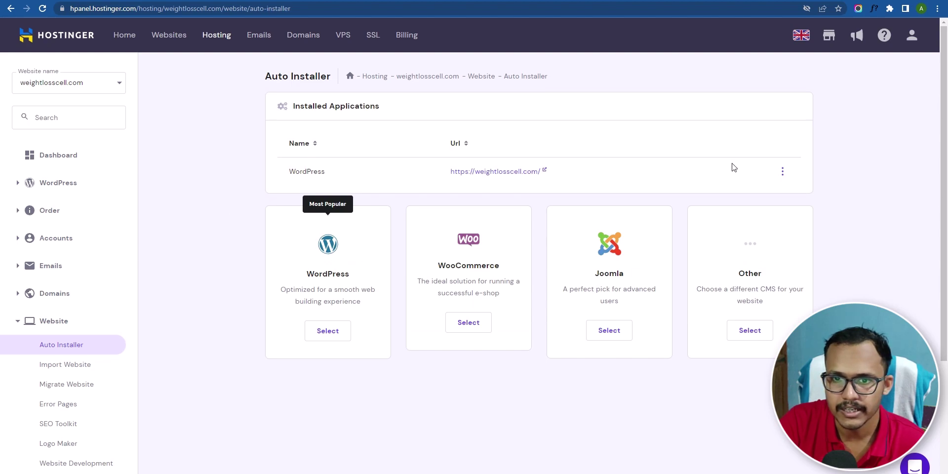
- Delete the existing WordPress application of weightlosscell.com together with its installation files and database
click(782, 171)
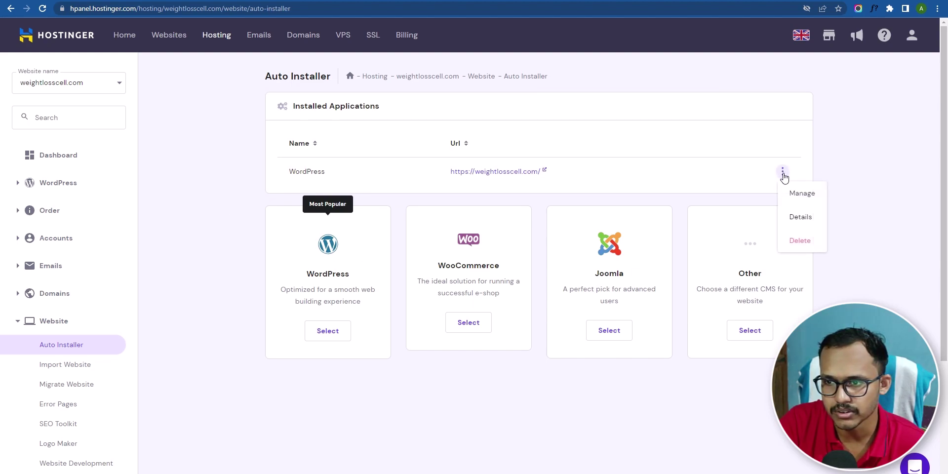
click(797, 242)
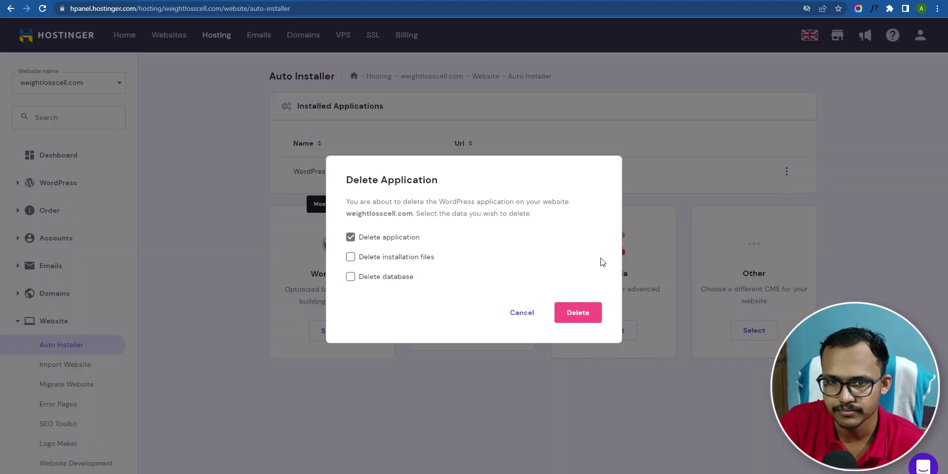
click(350, 257)
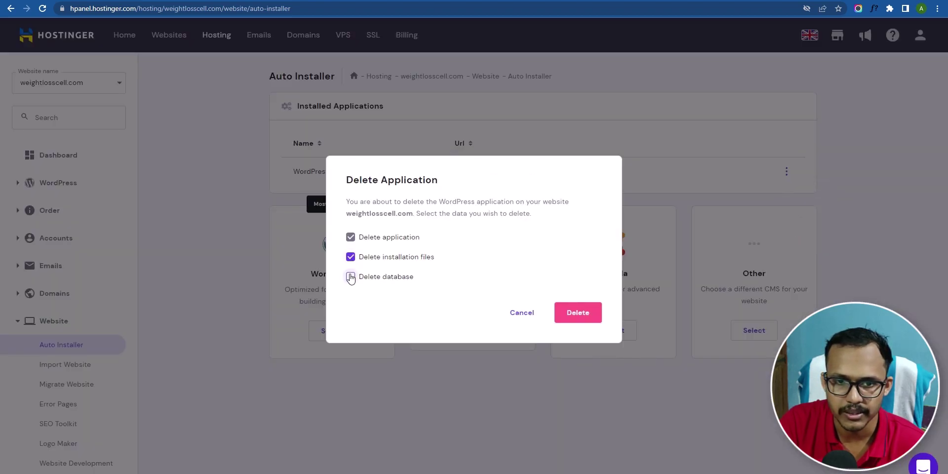
click(582, 313)
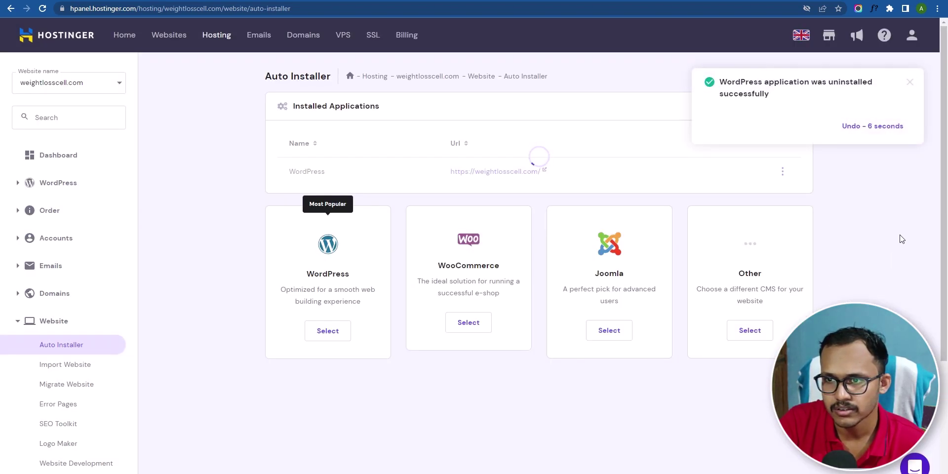
click(909, 83)
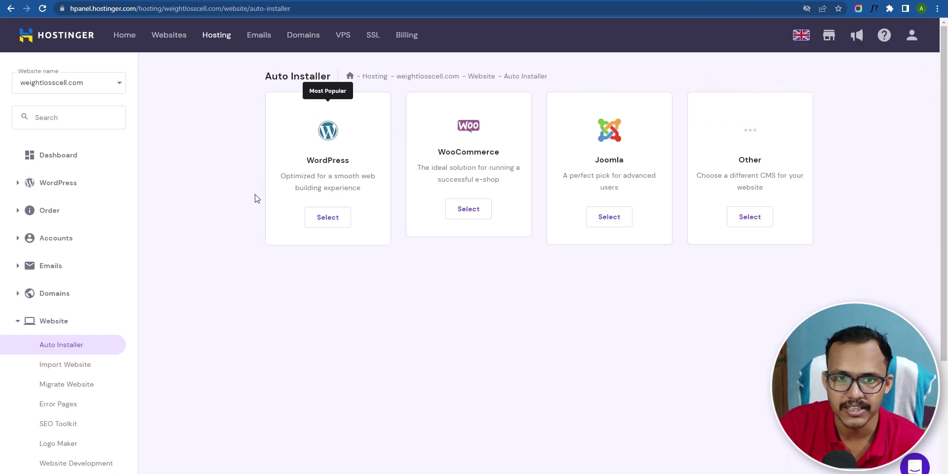
click(327, 217)
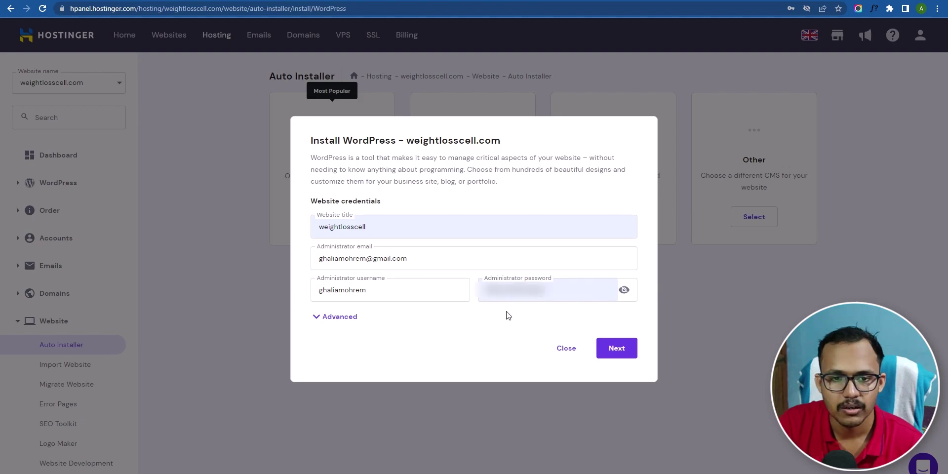
click(333, 318)
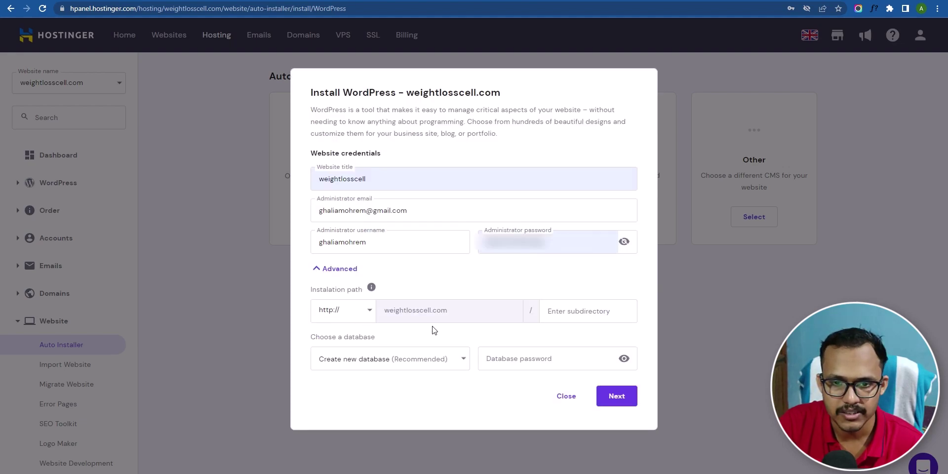
click(365, 315)
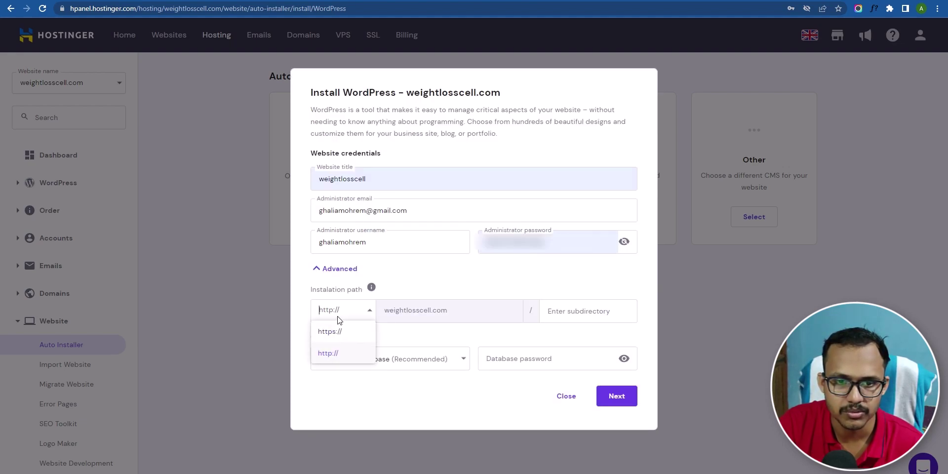
click(343, 331)
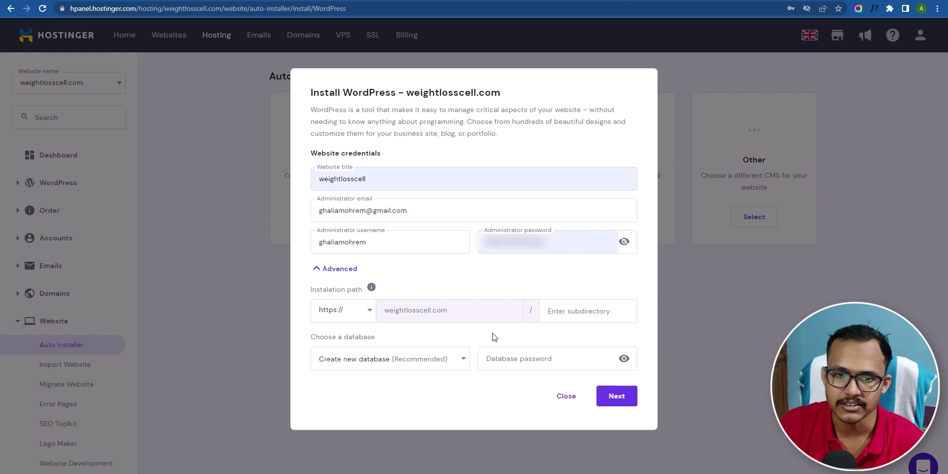
- Choose to create a new database, enter the database password, and install WordPress 6.0.2 in English with minor-version updates only
click(455, 360)
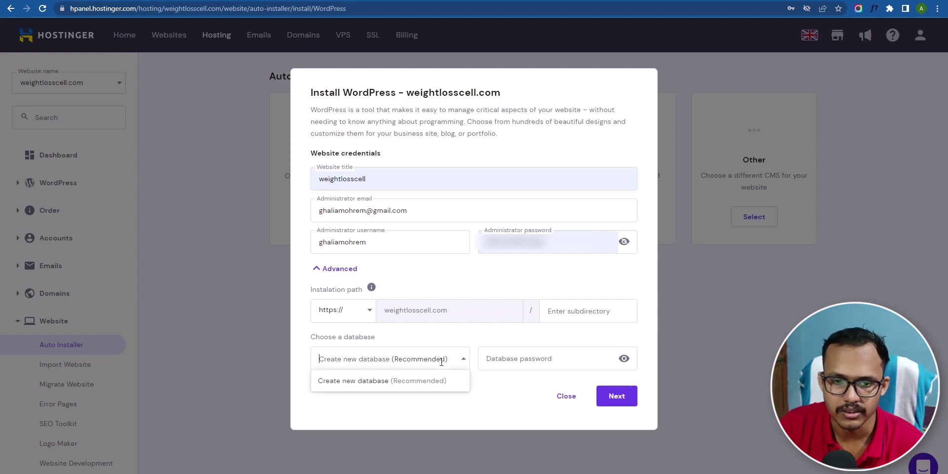
click(408, 384)
click(539, 363)
key(ctrl+v)
key(Escape)
click(577, 340)
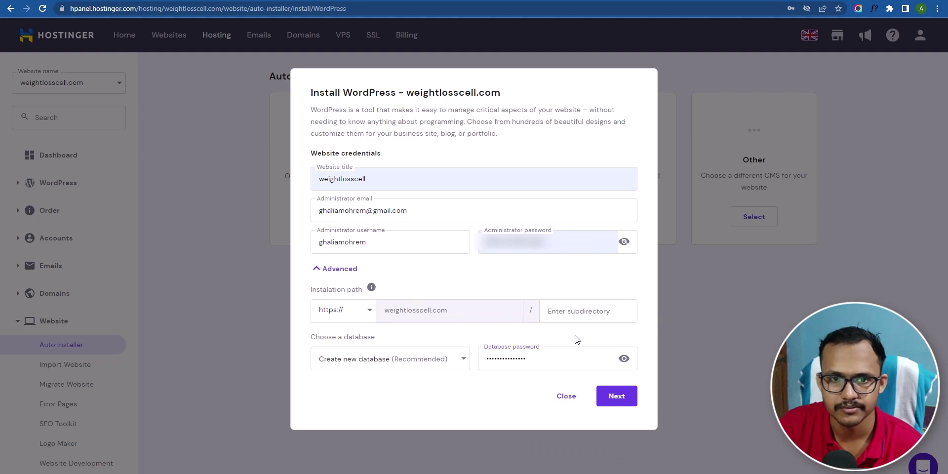
click(623, 396)
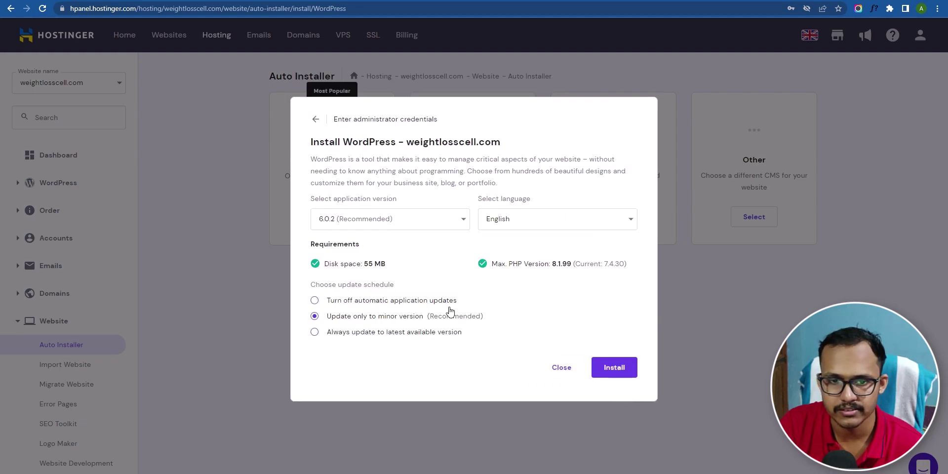
click(614, 366)
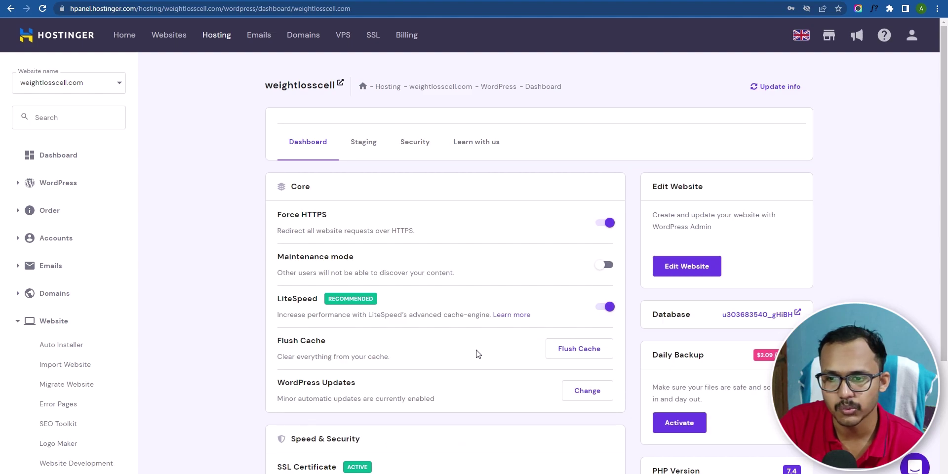
- Launch the new site's WordPress admin area, open the general settings and dismiss the OptinMonster subscribers notice
scroll(476, 355, down, 3)
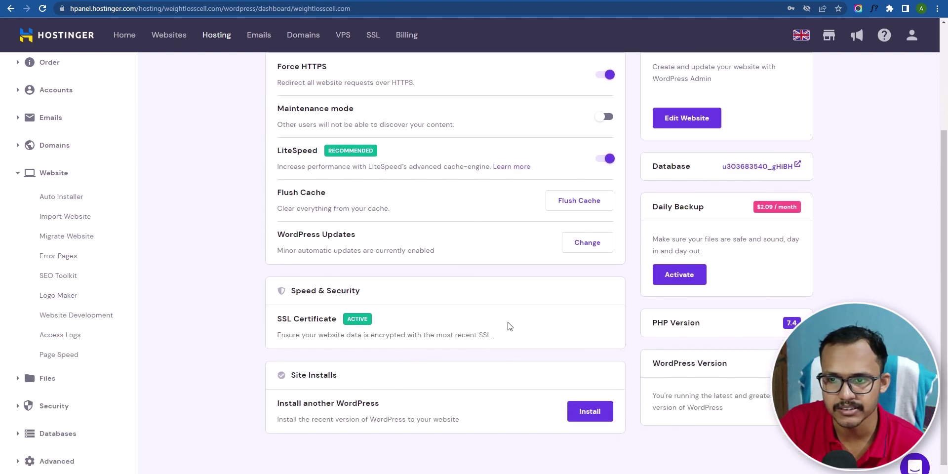
scroll(509, 325, up, 3)
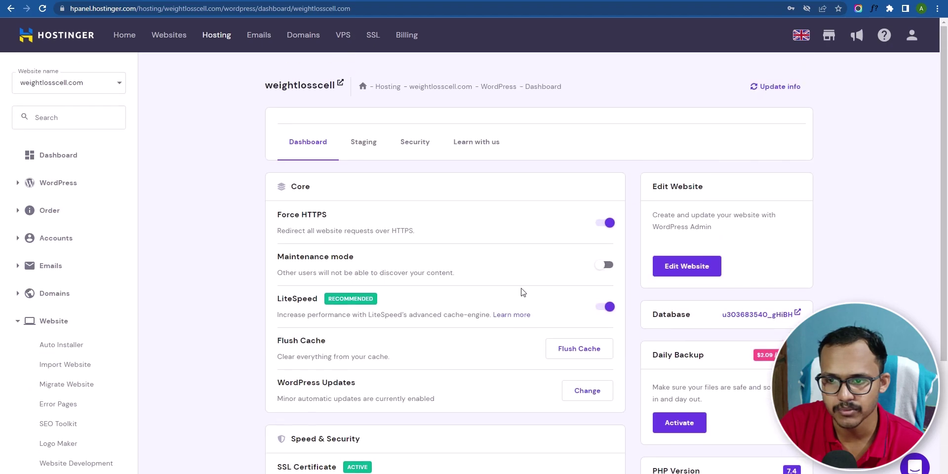
click(688, 268)
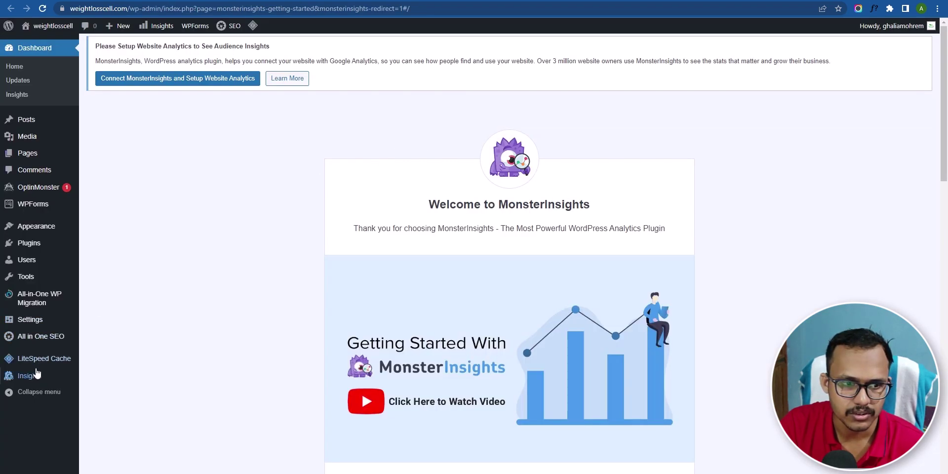
click(41, 324)
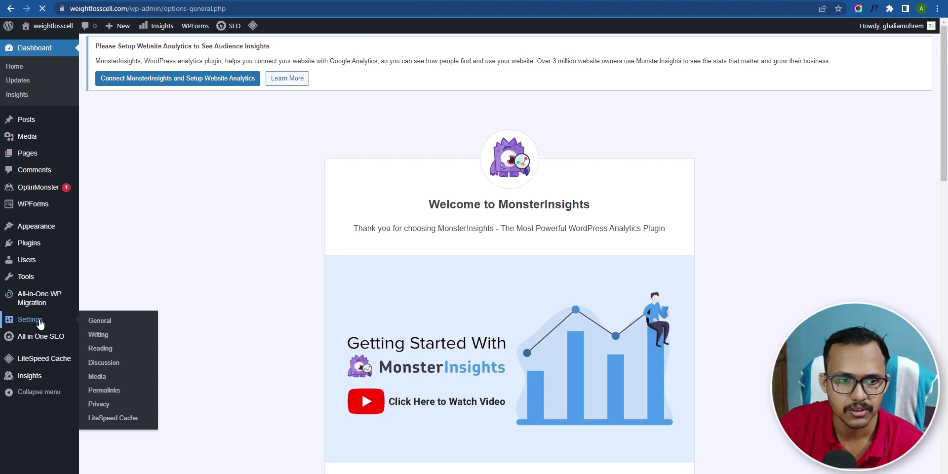
scroll(421, 247, down, 1)
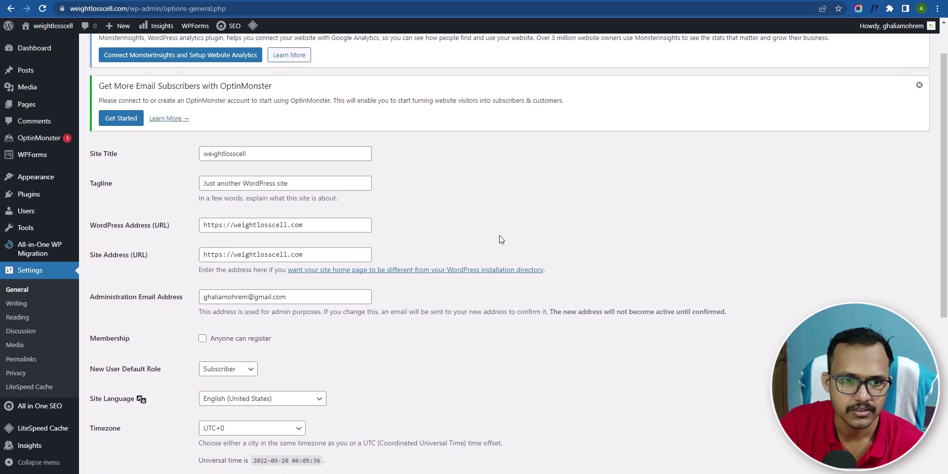
scroll(715, 196, up, 1)
click(919, 136)
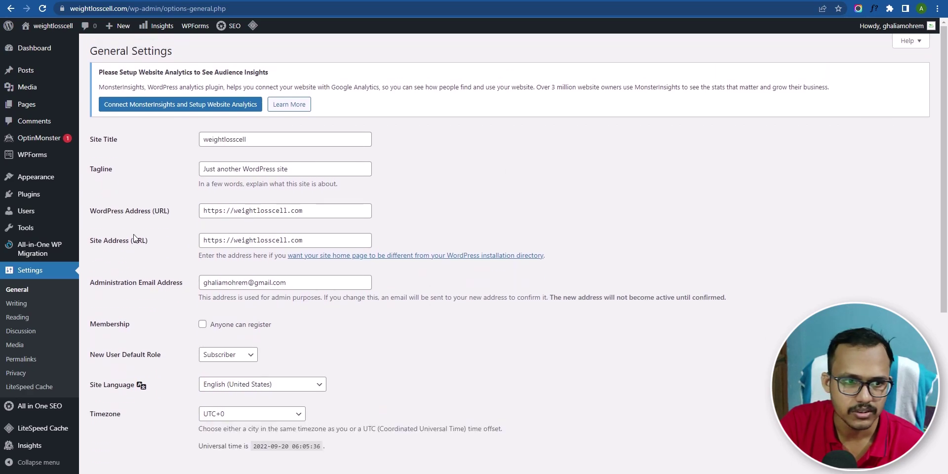
- Open the list of installed plugins and select all of them
mouse_move(32, 200)
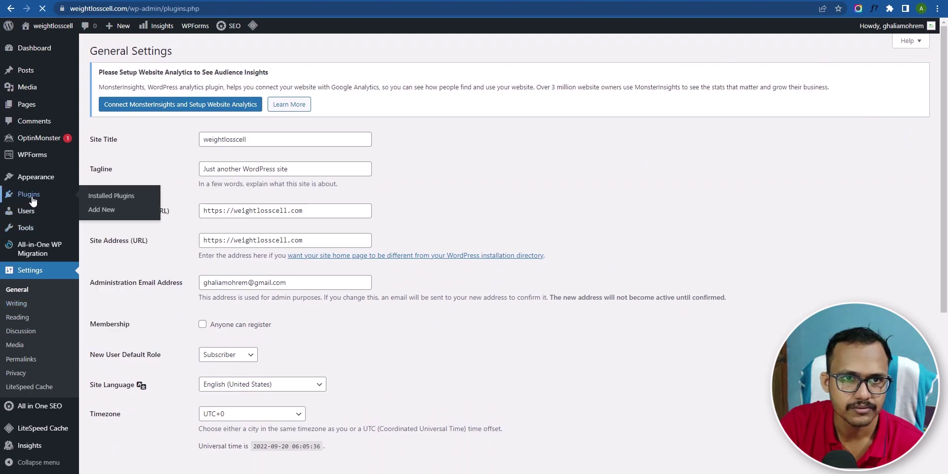
scroll(256, 278, down, 1)
scroll(256, 277, down, 3)
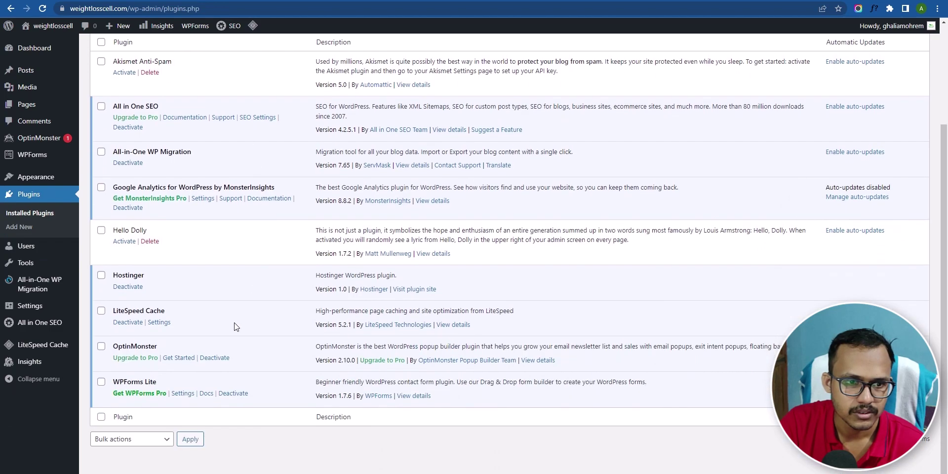
scroll(277, 292, up, 3)
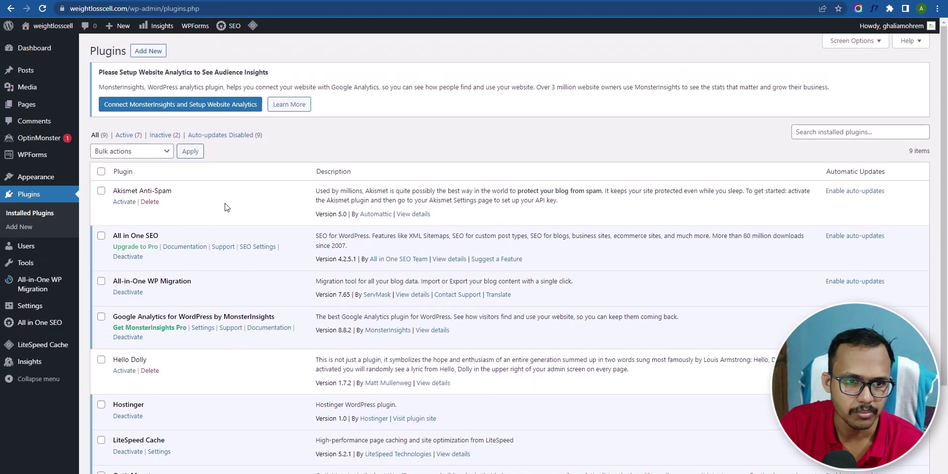
click(101, 171)
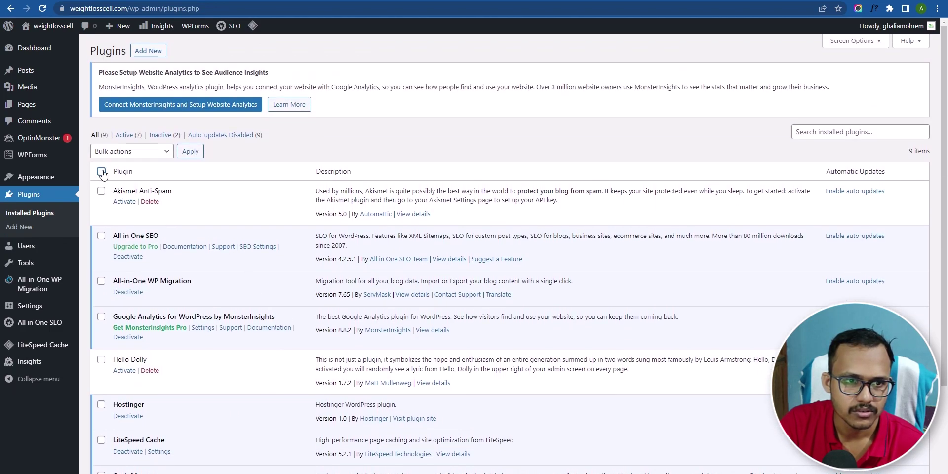
- View the live weightlosscell.com homepage in a new browser tab and return to the plugins list
right_click(45, 43)
click(67, 52)
key(ctrl+Tab)
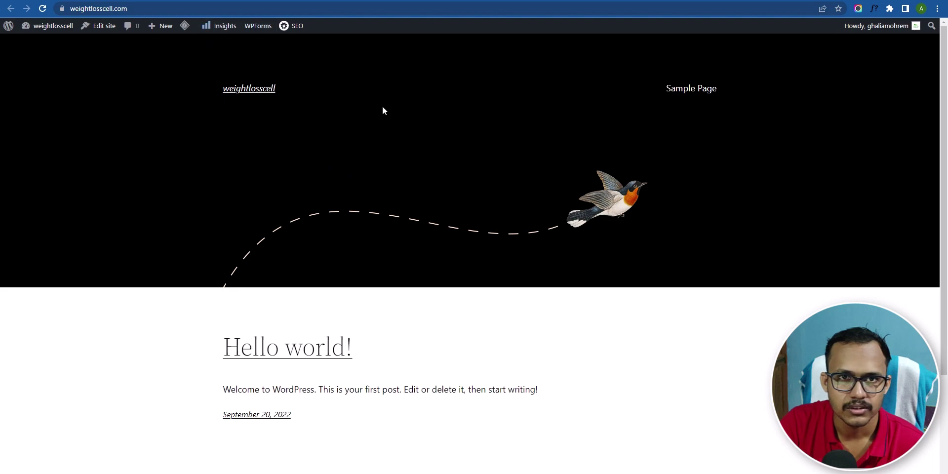
key(ctrl+shift+Tab)
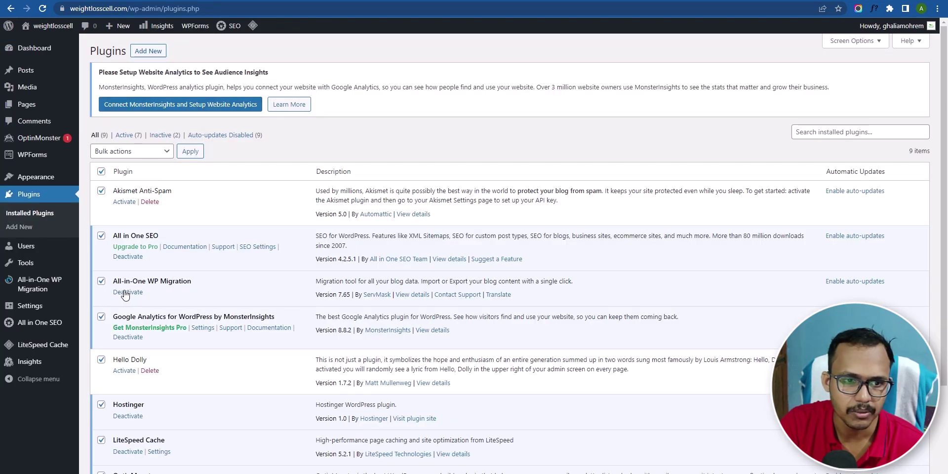
- Exclude All-in-One WP Migration from the selection and bulk delete the other selected plugins
click(101, 281)
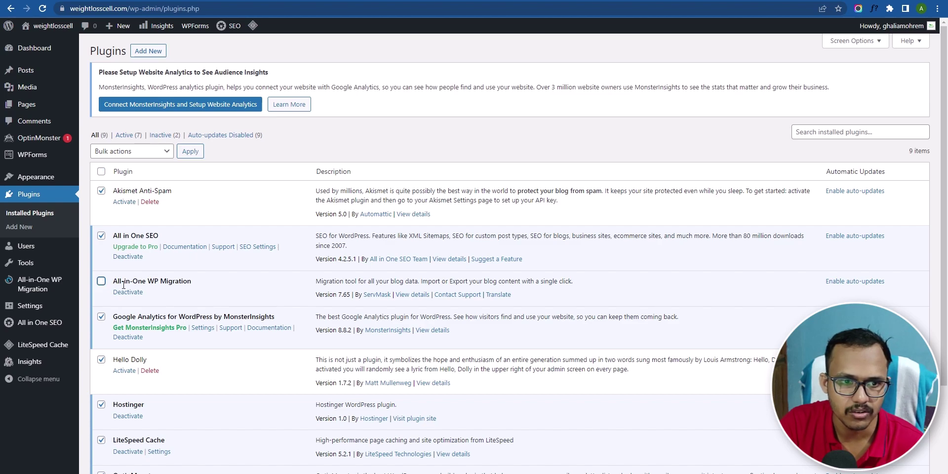
scroll(201, 296, down, 3)
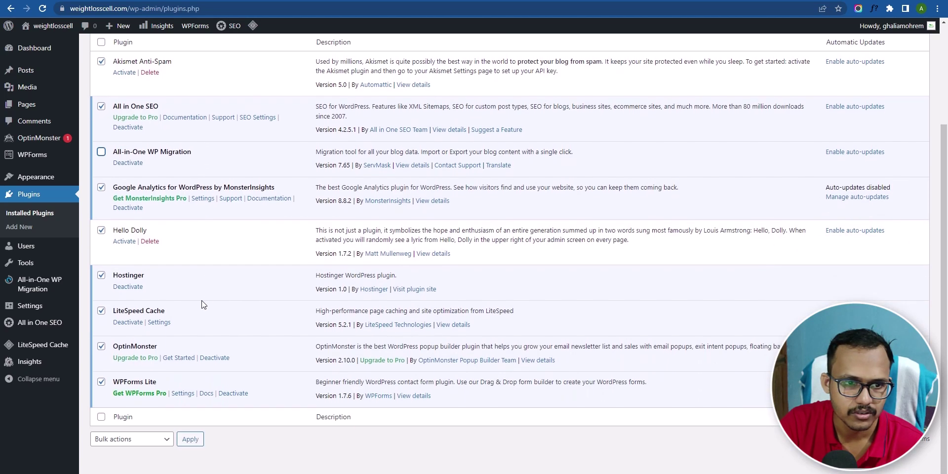
scroll(260, 302, up, 3)
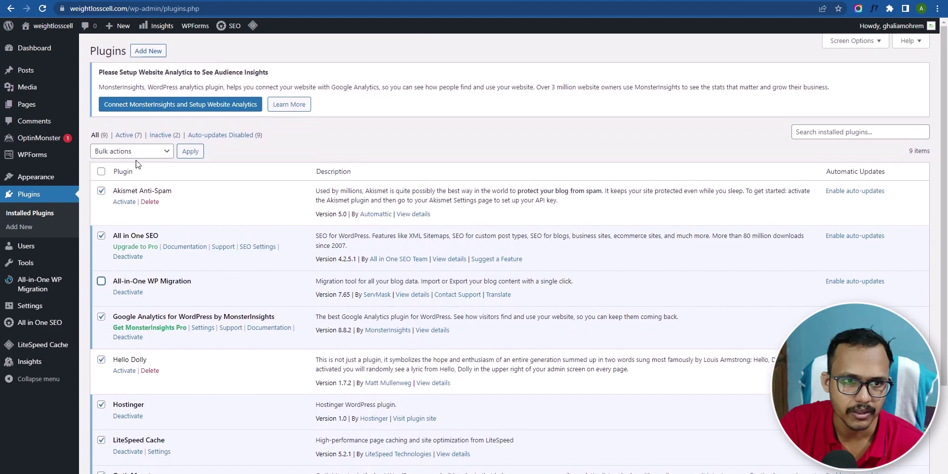
click(129, 151)
click(121, 203)
click(191, 152)
click(521, 74)
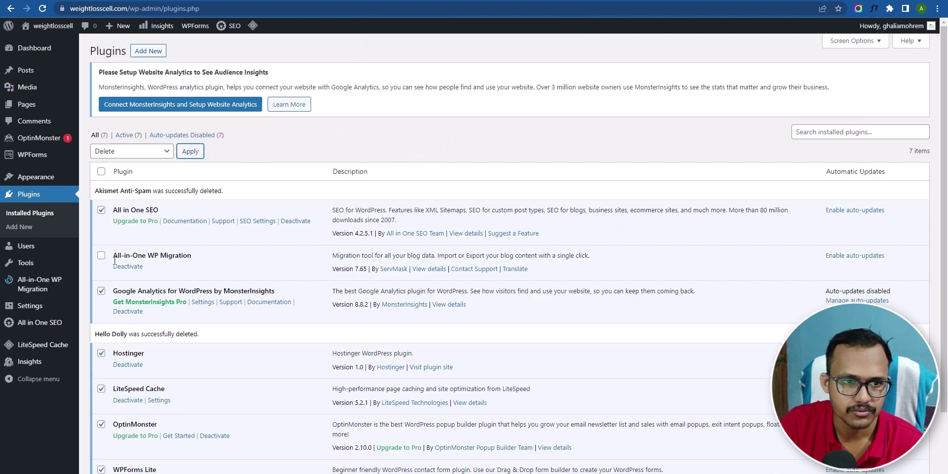
- Bulk deactivate the remaining selected plugins, leaving out All-in-One WP Migration
click(131, 151)
click(116, 184)
click(197, 155)
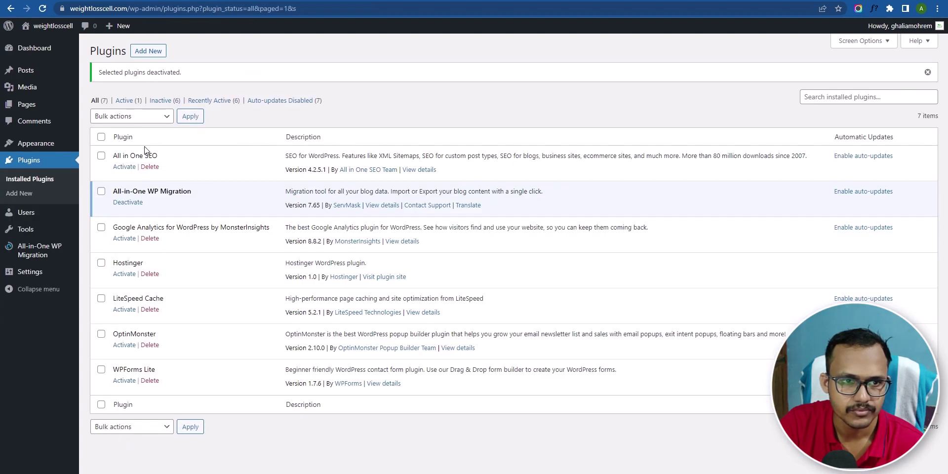
- Bulk delete all the inactive plugins, keeping only All-in-One WP Migration, and confirm the deletion
click(101, 136)
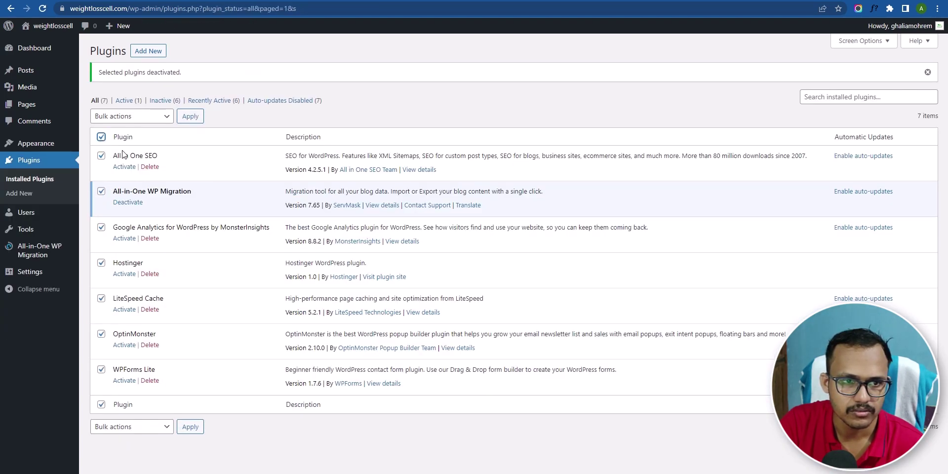
click(101, 191)
click(130, 116)
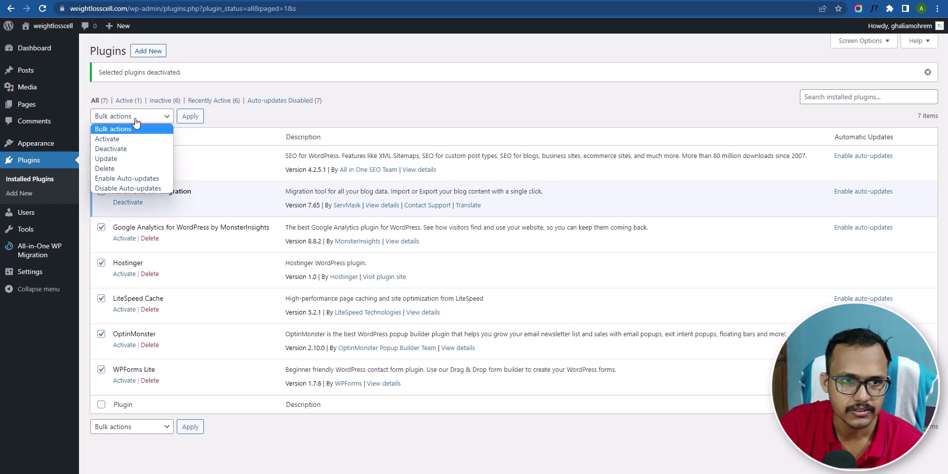
click(123, 168)
click(190, 116)
click(524, 71)
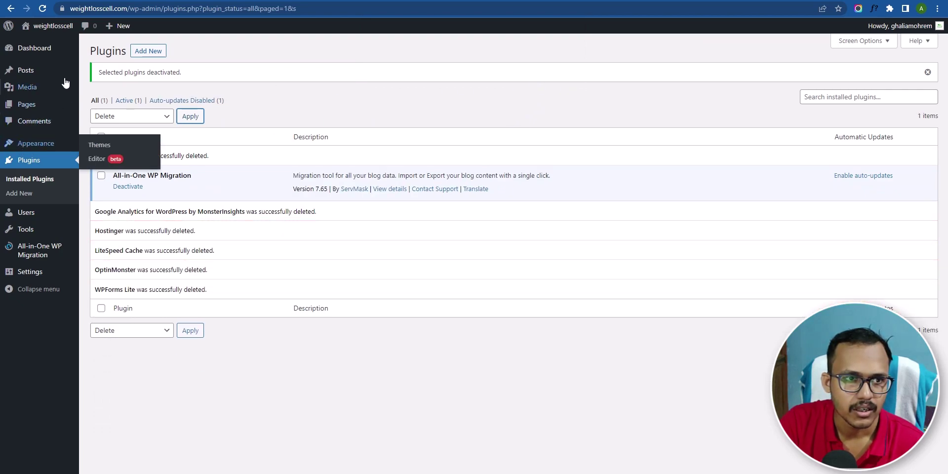
- Move the "Hello world!" post and both default pages, Privacy Policy and Sample Page, to the trash
click(30, 71)
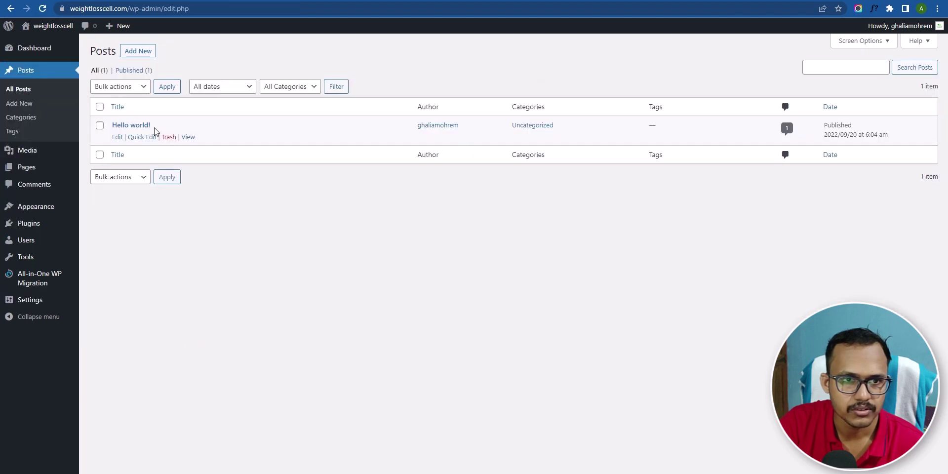
click(168, 137)
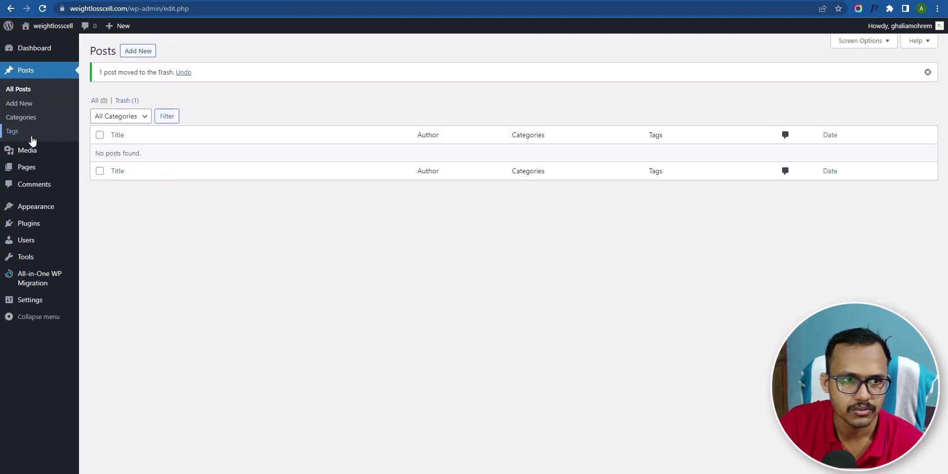
click(30, 168)
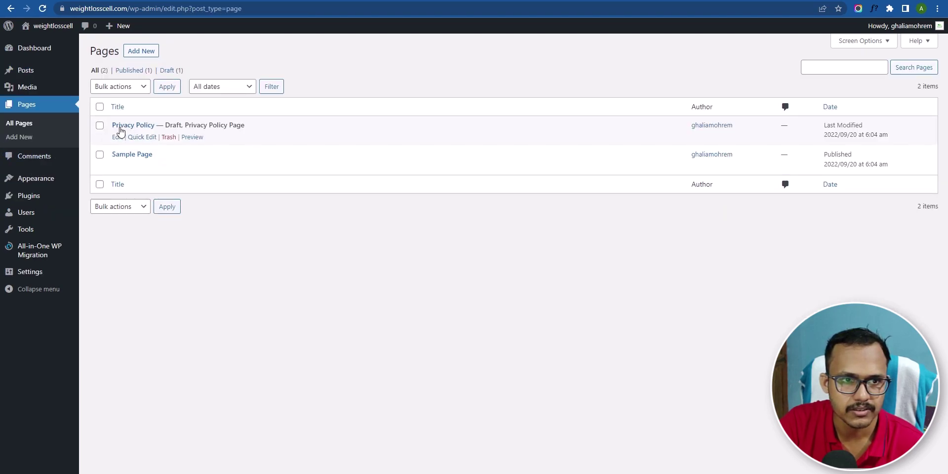
click(100, 107)
click(120, 86)
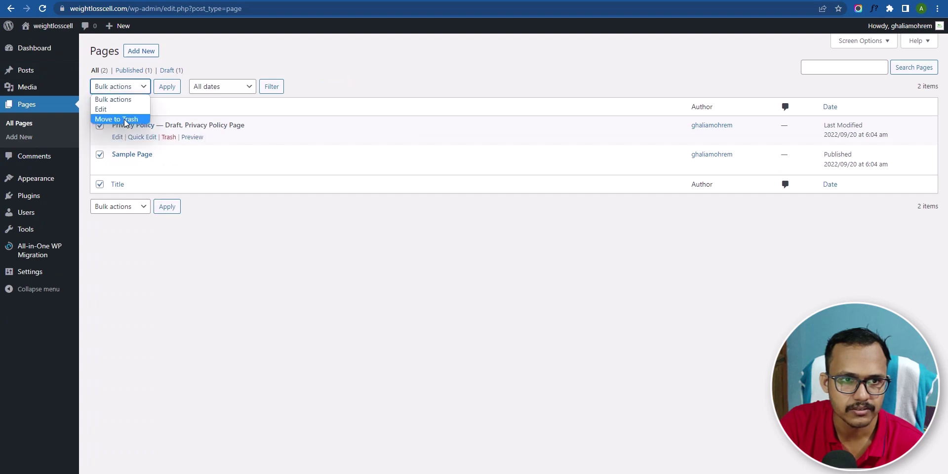
click(116, 120)
click(167, 87)
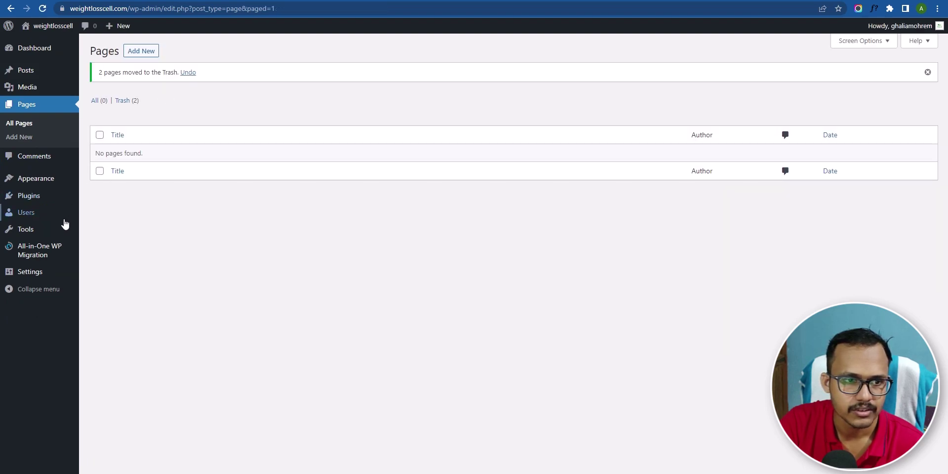
- Set the site's permalink structure to Post name and save the change
mouse_move(35, 275)
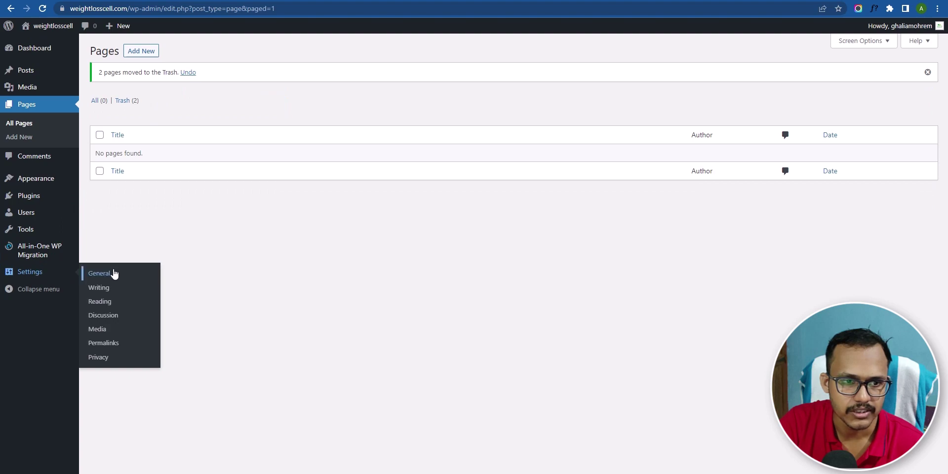
click(113, 343)
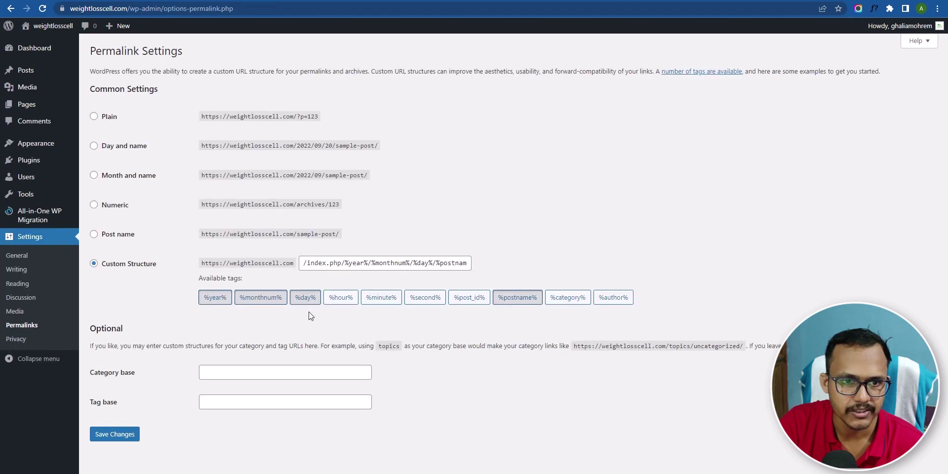
click(99, 238)
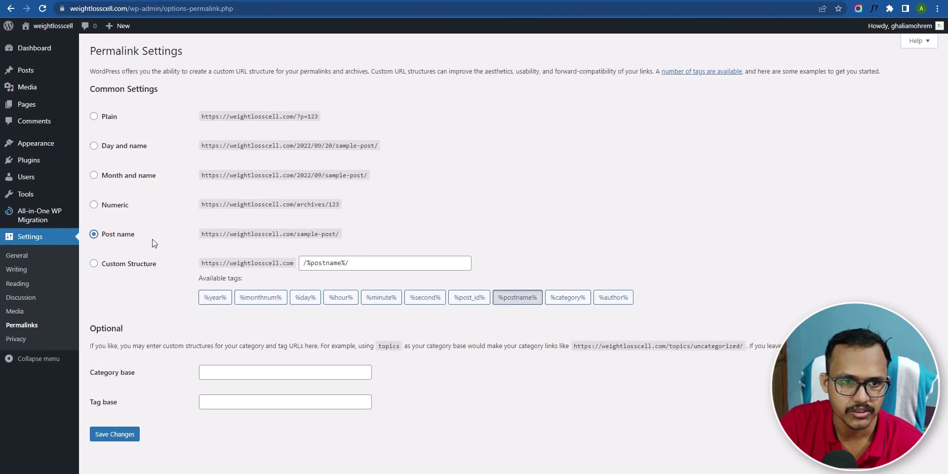
click(128, 435)
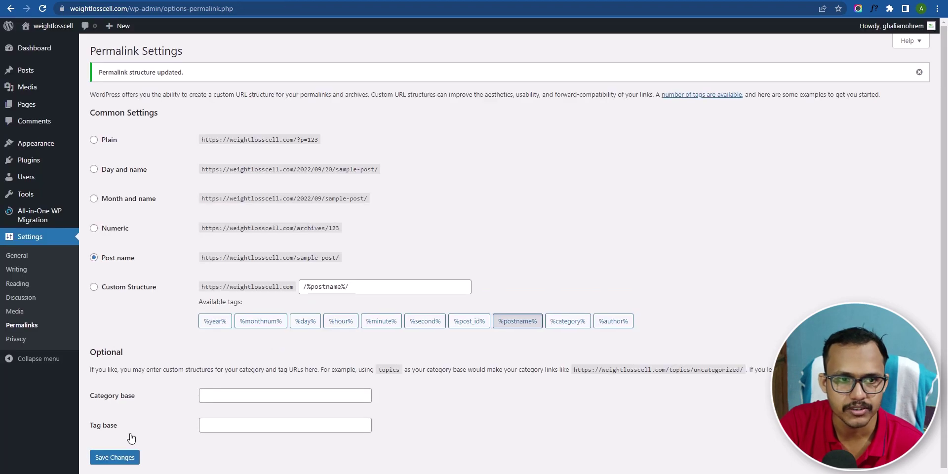
mouse_move(36, 215)
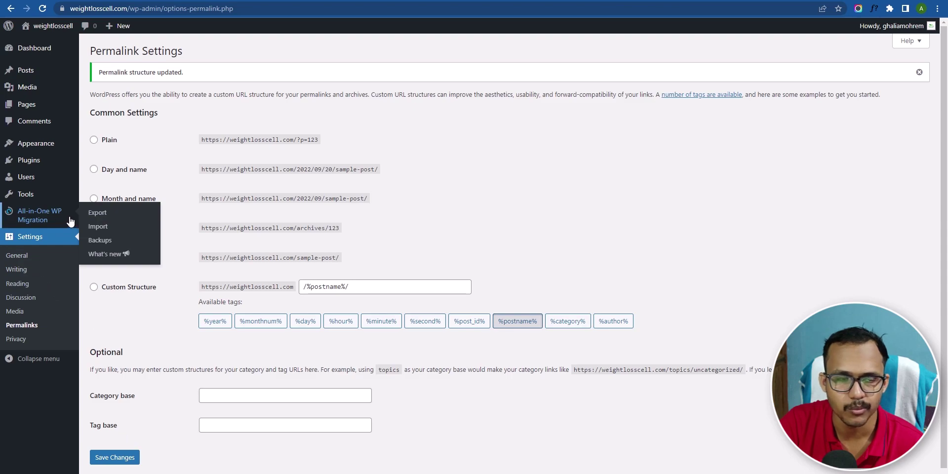
click(104, 225)
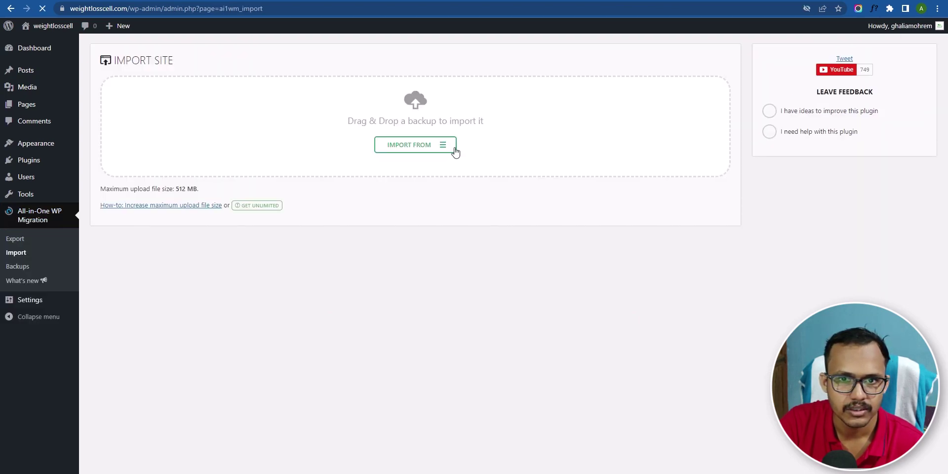
click(415, 147)
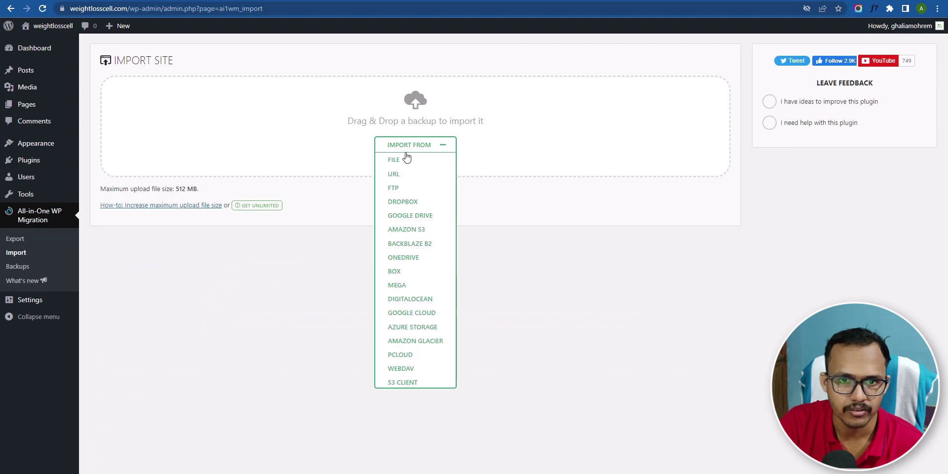
click(398, 159)
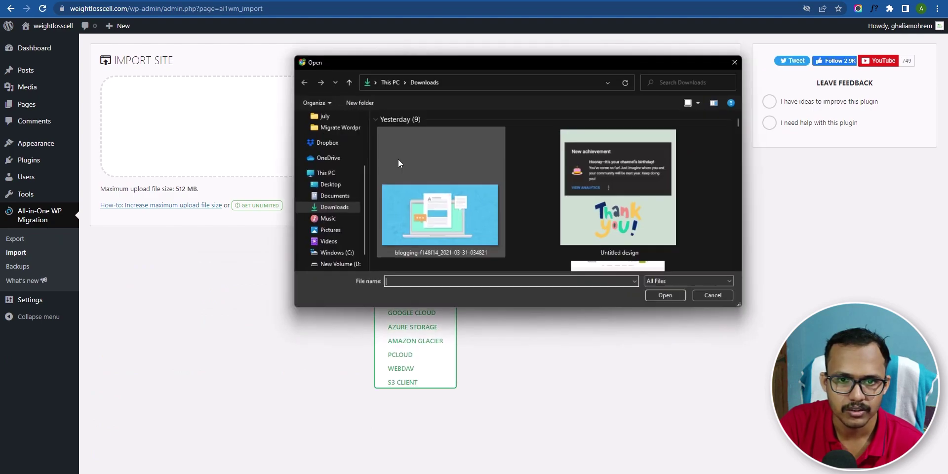
scroll(652, 184, down, 3)
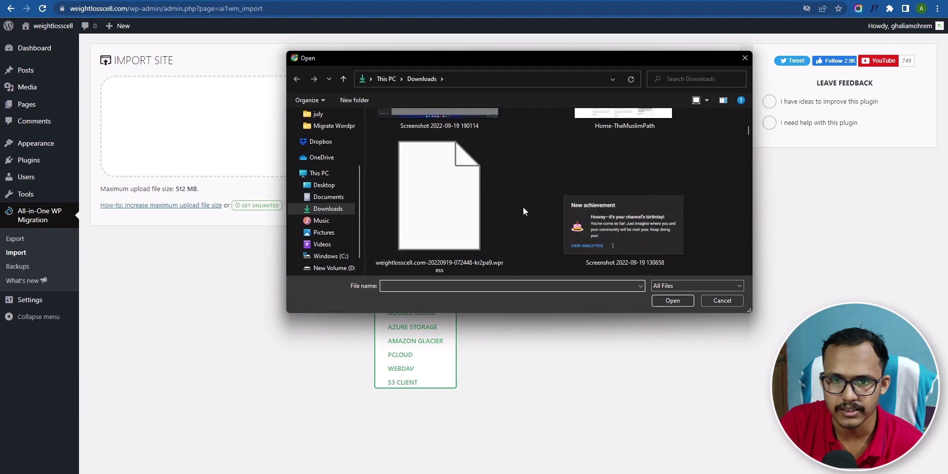
click(724, 303)
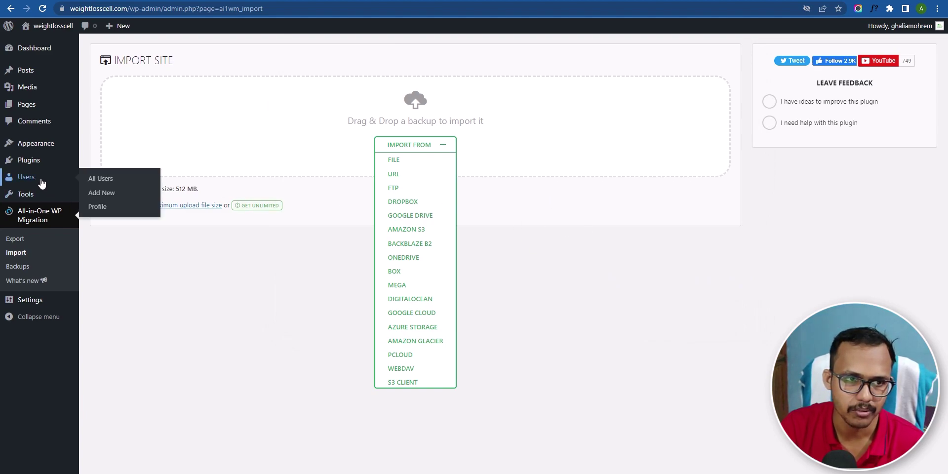
- Search the WordPress plugin directory for "backup" and find the BlogVault plugin
mouse_move(30, 161)
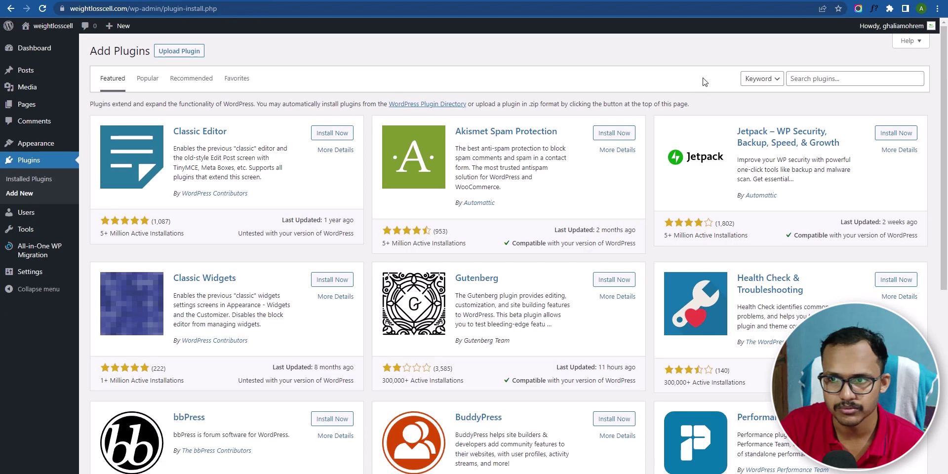
click(859, 73)
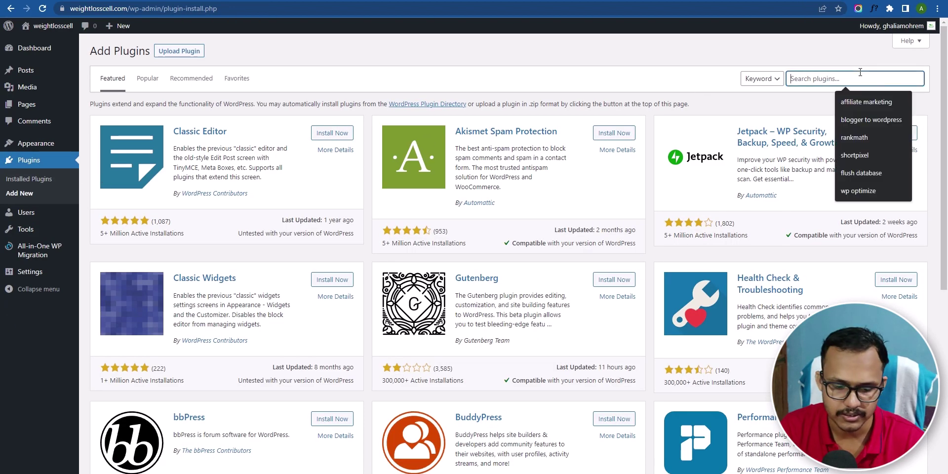
text(backup)
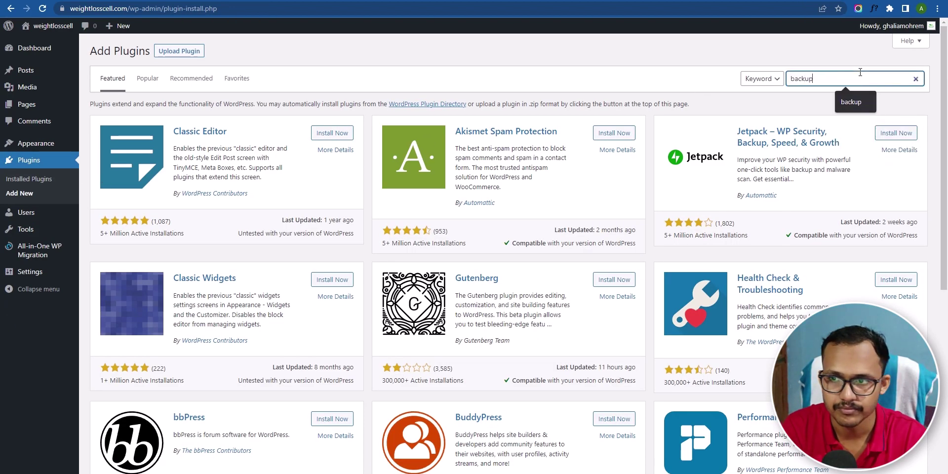
key(Return)
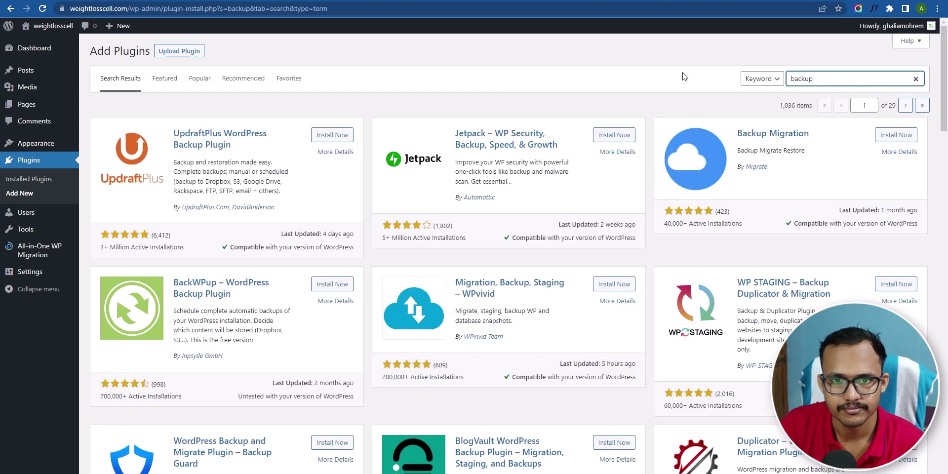
scroll(418, 330, down, 5)
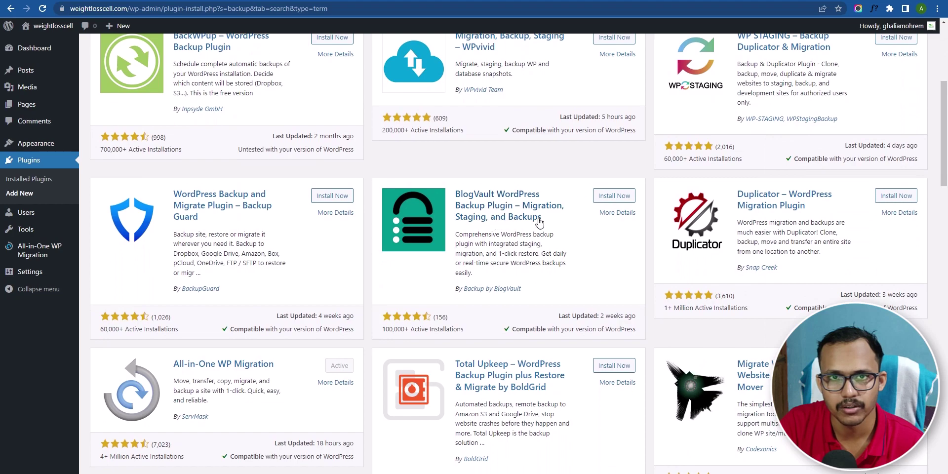
- Install and activate the BlogVault WordPress Backup Plugin
click(623, 195)
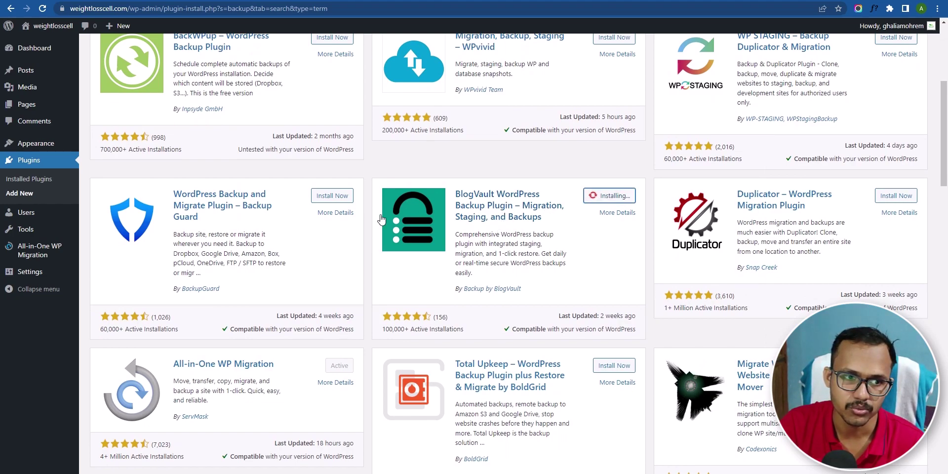
mouse_move(41, 254)
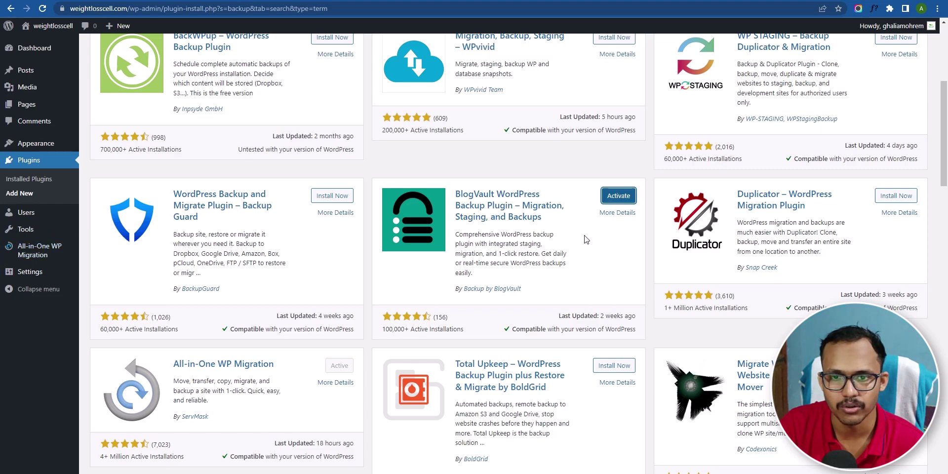
click(627, 196)
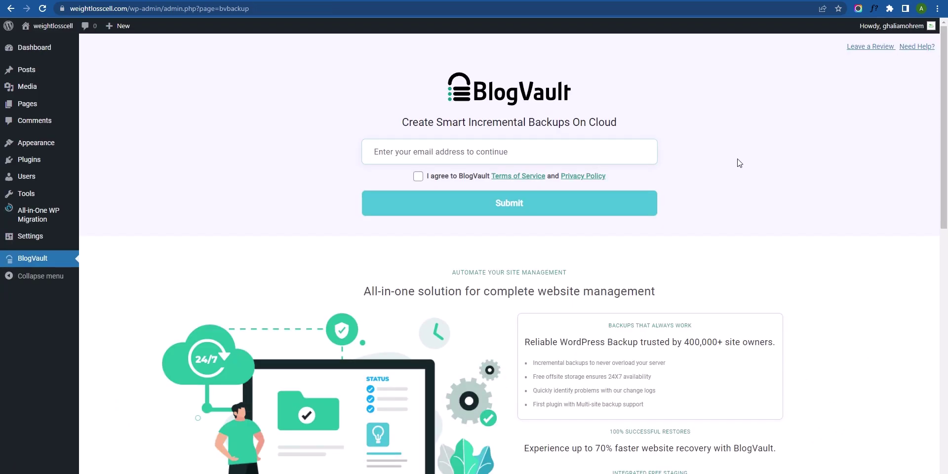
- Submit the BlogVault sign-up form with the account's email address, agreeing to the Terms of Service and Privacy Policy
click(555, 155)
click(461, 182)
click(418, 176)
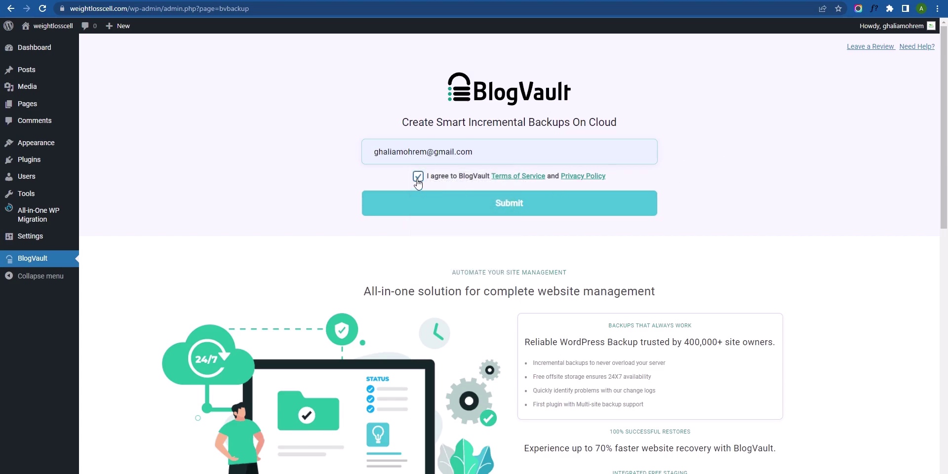
click(516, 204)
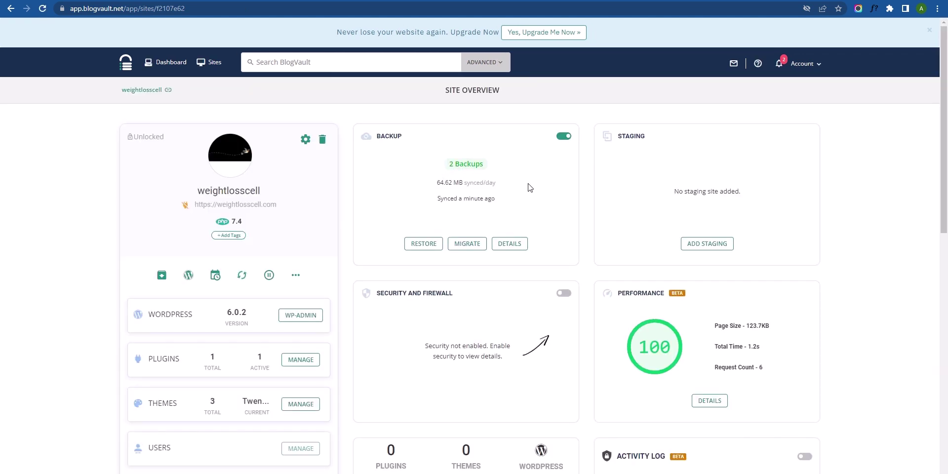
- View the weightlosscell site's backup details in BlogVault and open the auto restore form
click(509, 244)
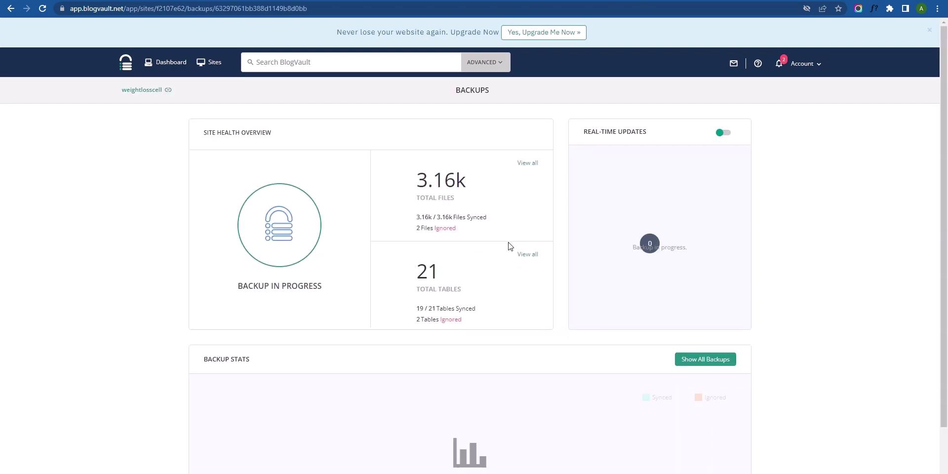
scroll(508, 218, down, 2)
scroll(508, 217, up, 2)
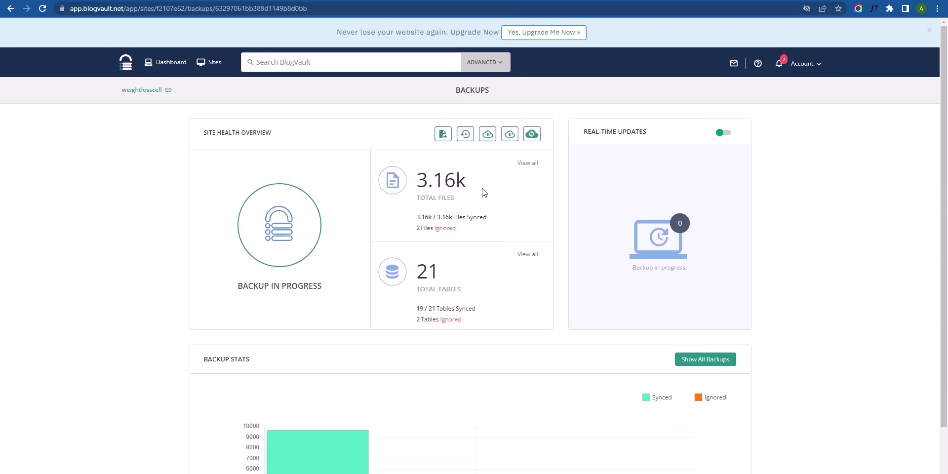
click(469, 138)
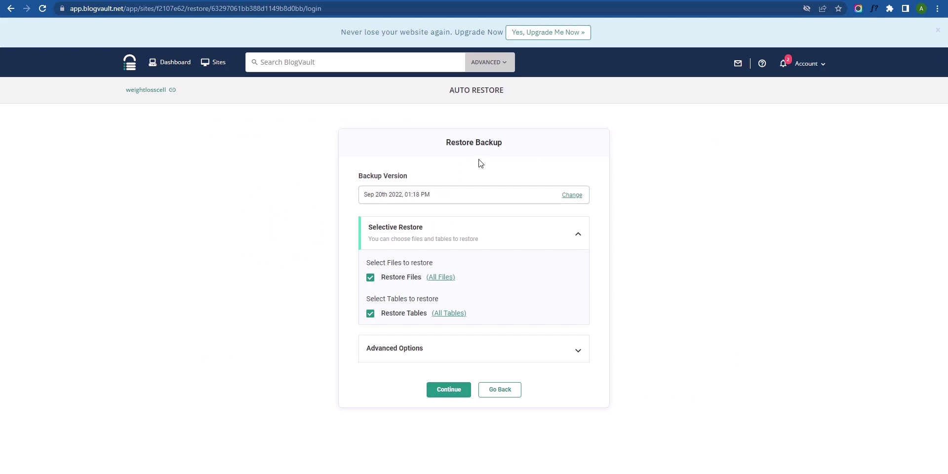
- Restore the site from the Sep 19th 2022, 12:39 PM backup version, including all files and all tables
click(573, 198)
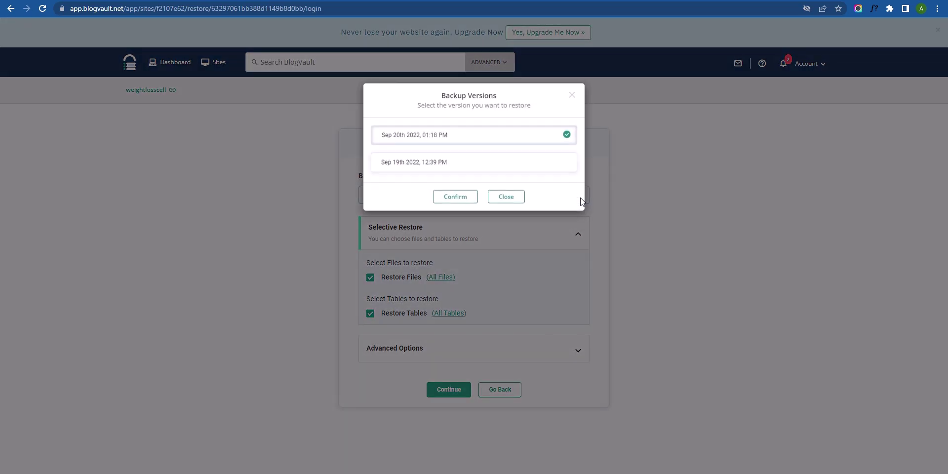
click(431, 174)
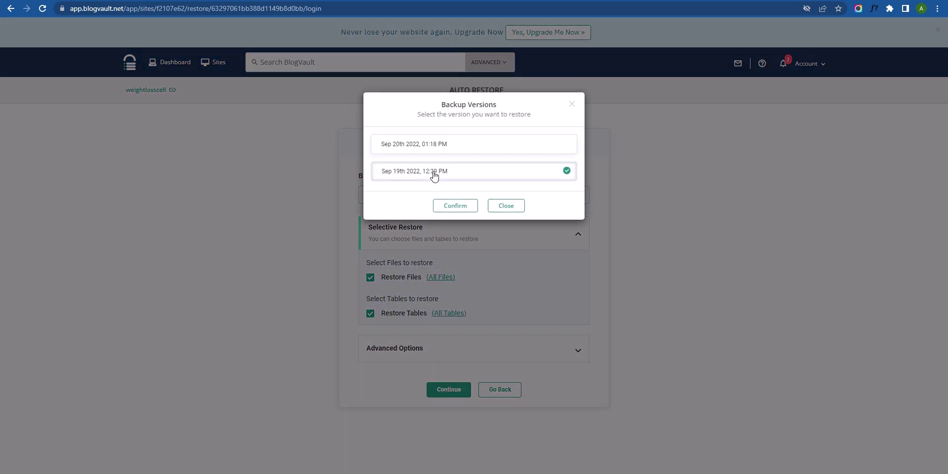
click(455, 205)
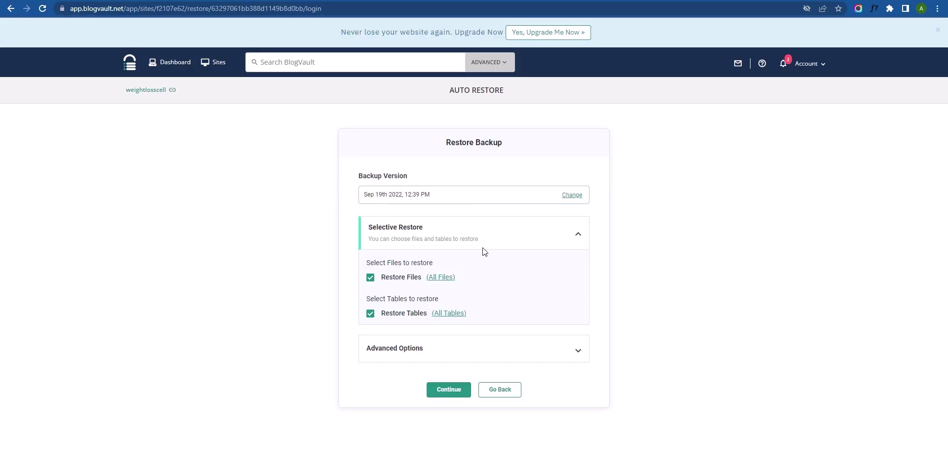
click(563, 354)
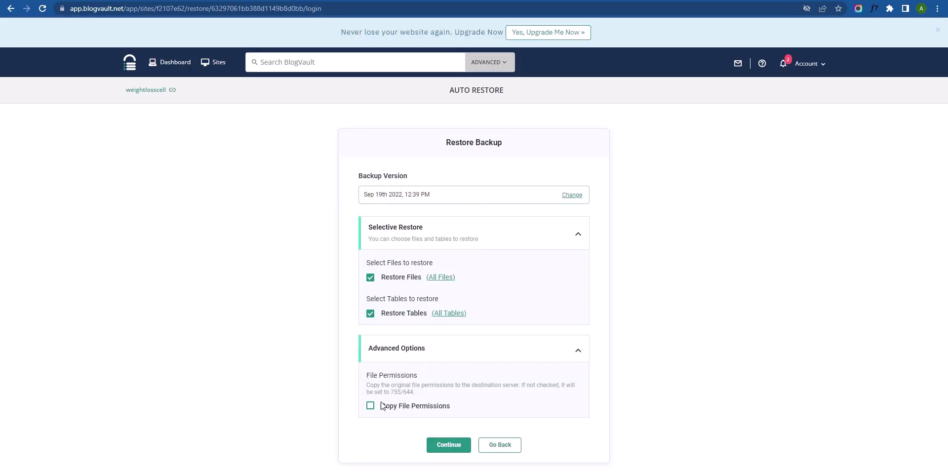
click(562, 352)
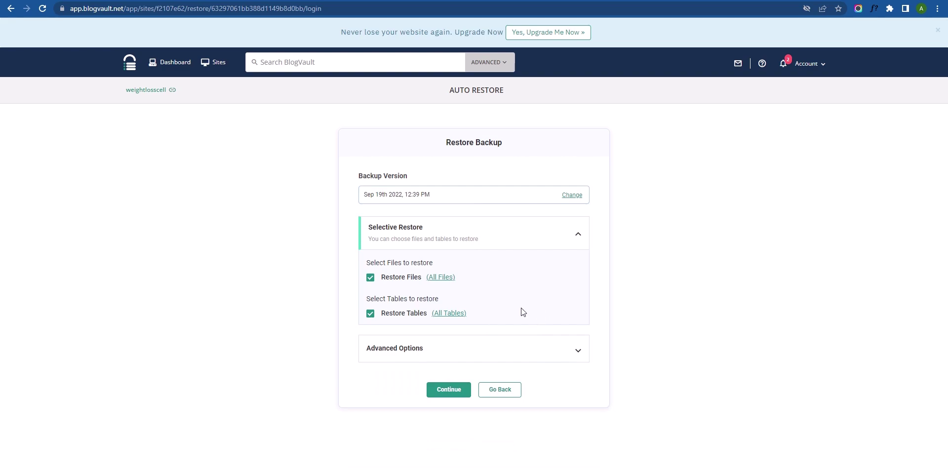
click(447, 391)
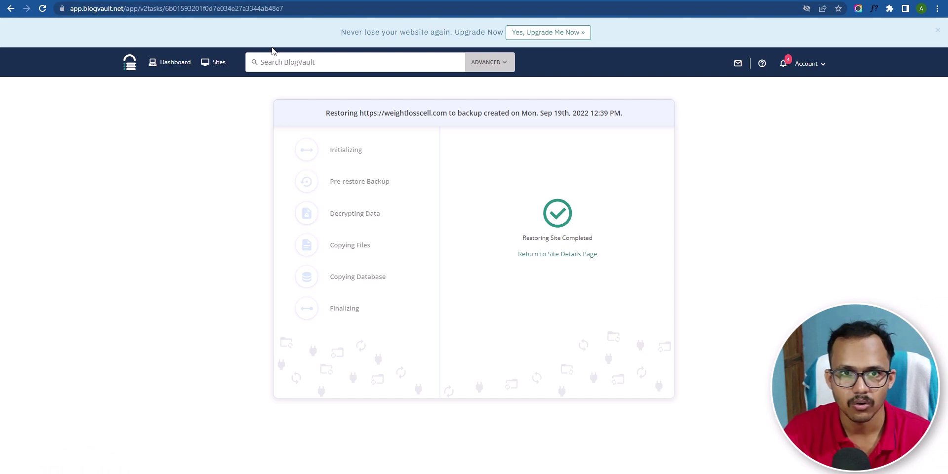
- Open the weightlosscell.com WordPress admin in a new browser tab and log in with the saved credentials
key(ctrl+t)
text(weightlosscell.com)
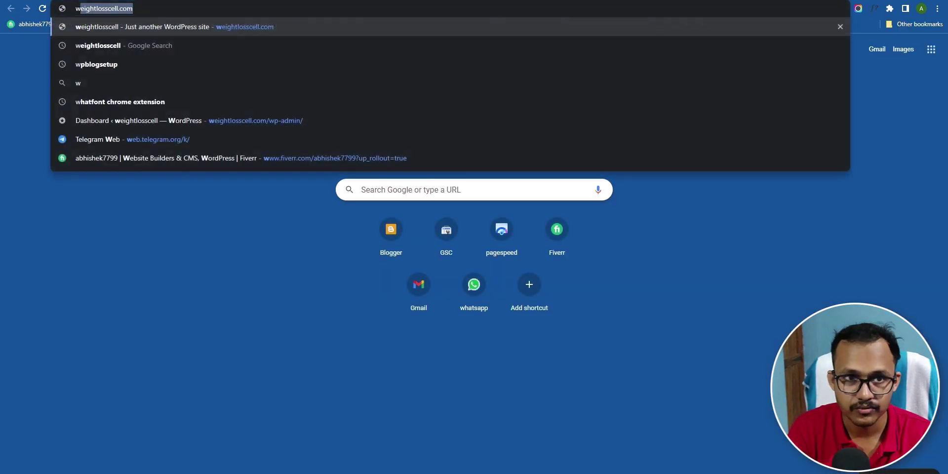
key(Right)
text(/)
key(Right)
key(Return)
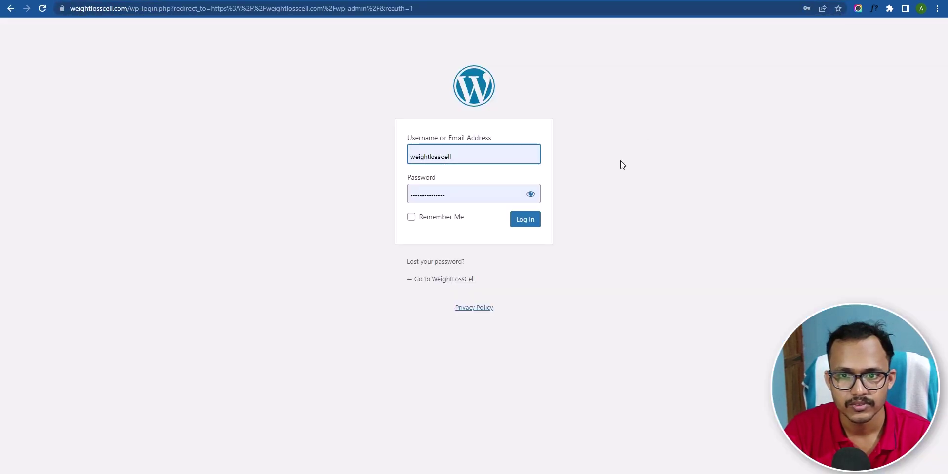
click(530, 222)
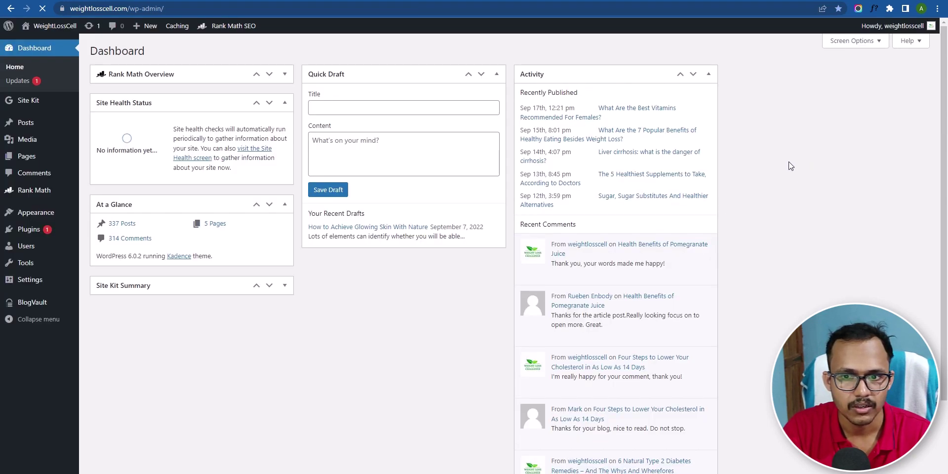
- Check the restored site's list of posts and its installed plugins
click(28, 123)
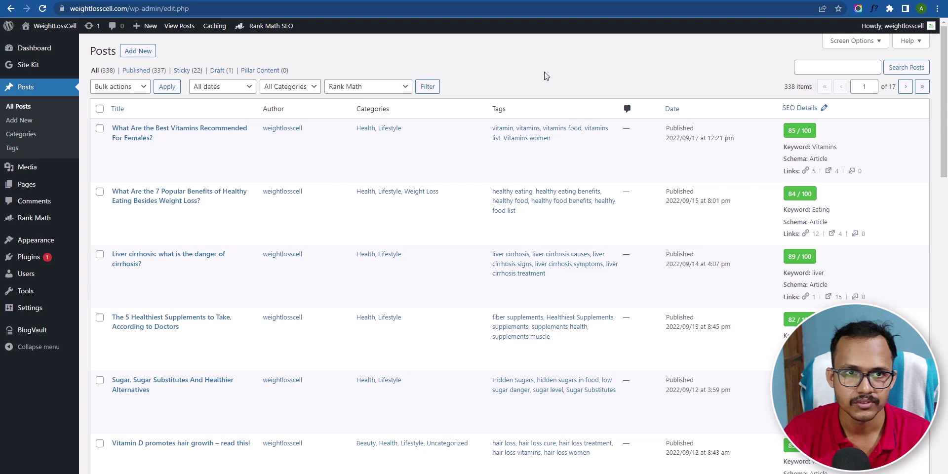
mouse_move(32, 261)
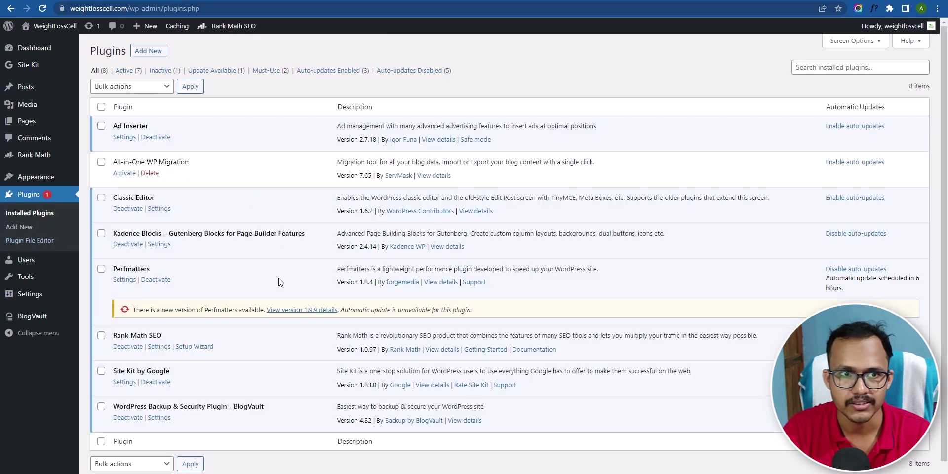
- View the live homepage in a new tab and look through the article "What Are the Best Vitamins Recommended For Females?"
mouse_move(50, 26)
right_click(44, 44)
click(72, 52)
key(ctrl+Tab)
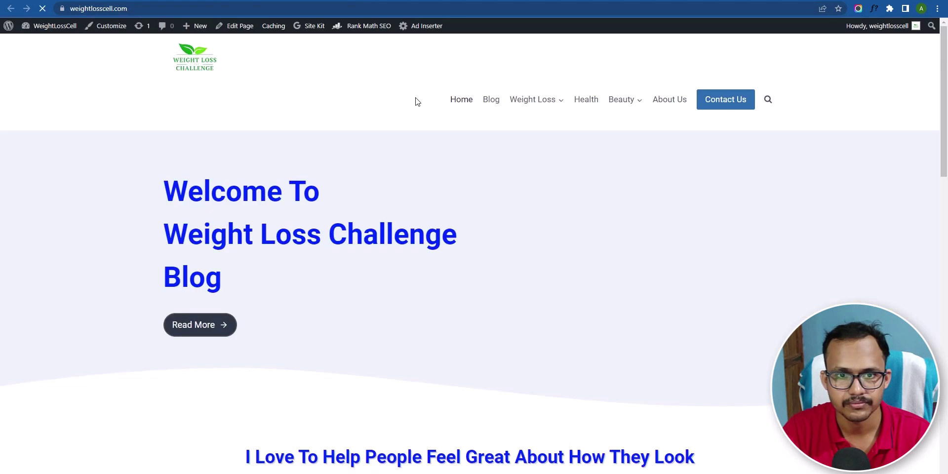
scroll(391, 255, down, 5)
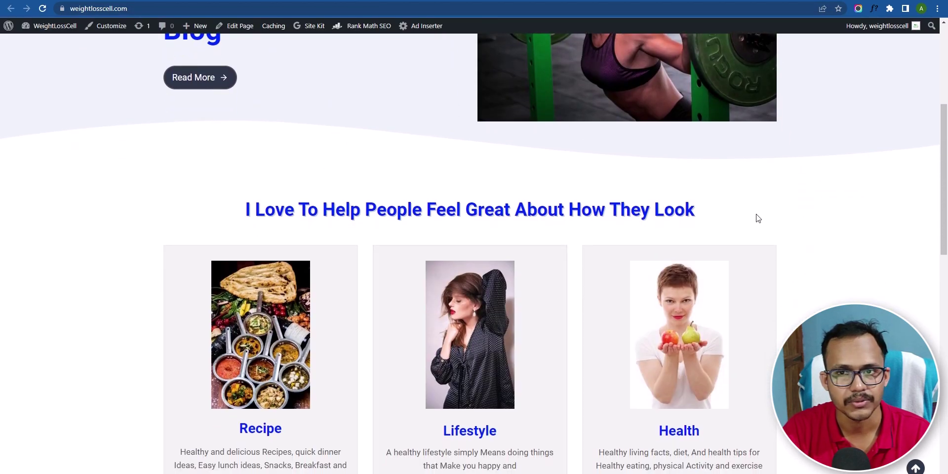
scroll(753, 219, down, 12)
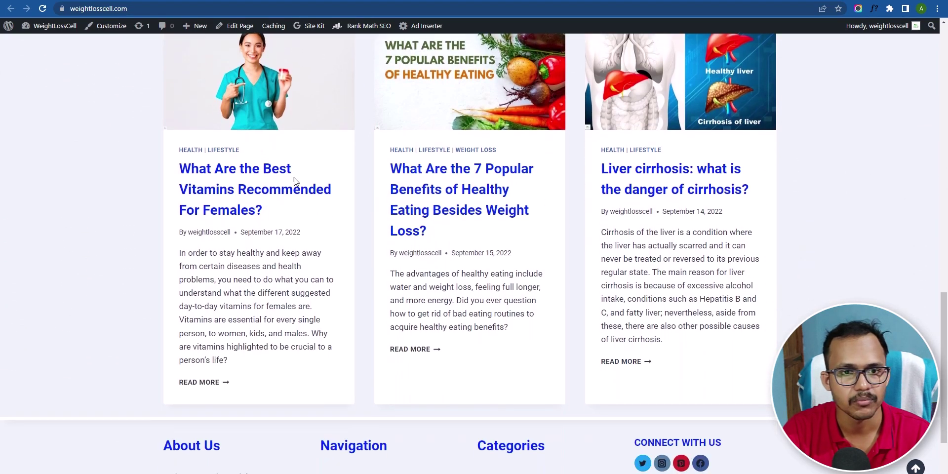
click(247, 170)
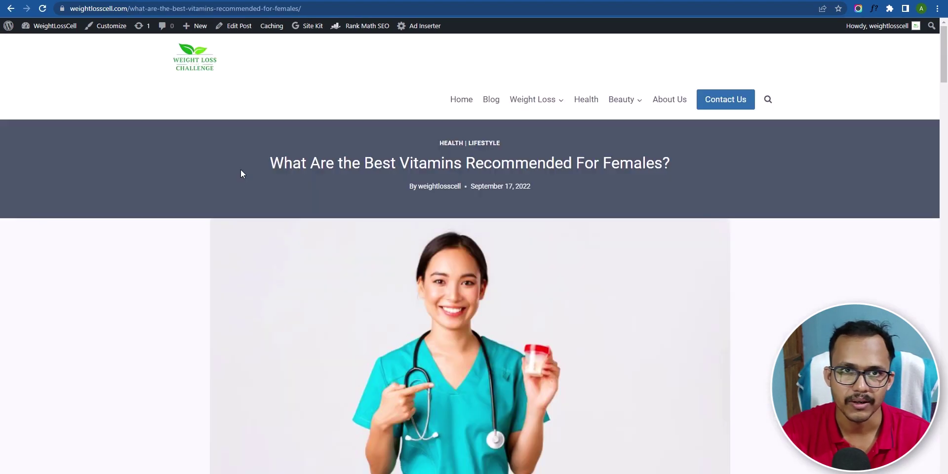
scroll(241, 170, down, 12)
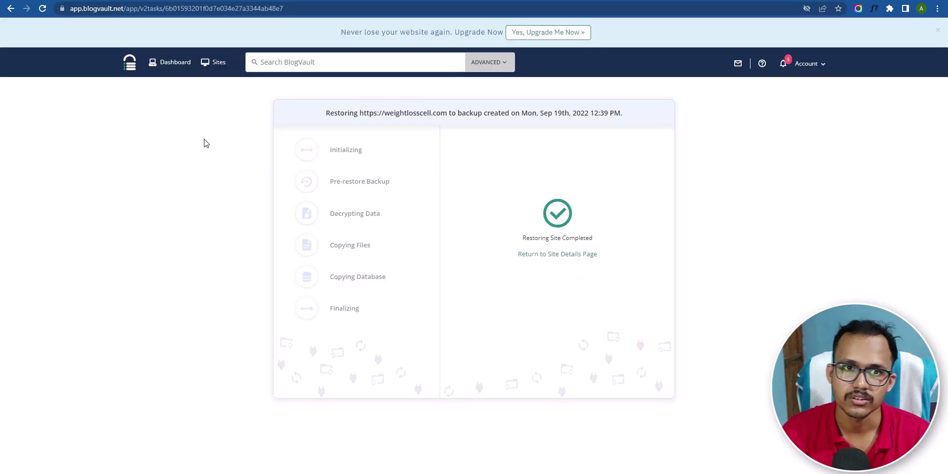
- In BlogVault, open the weightlosscell site's backup details and view the backup versions available for auto restore
click(181, 64)
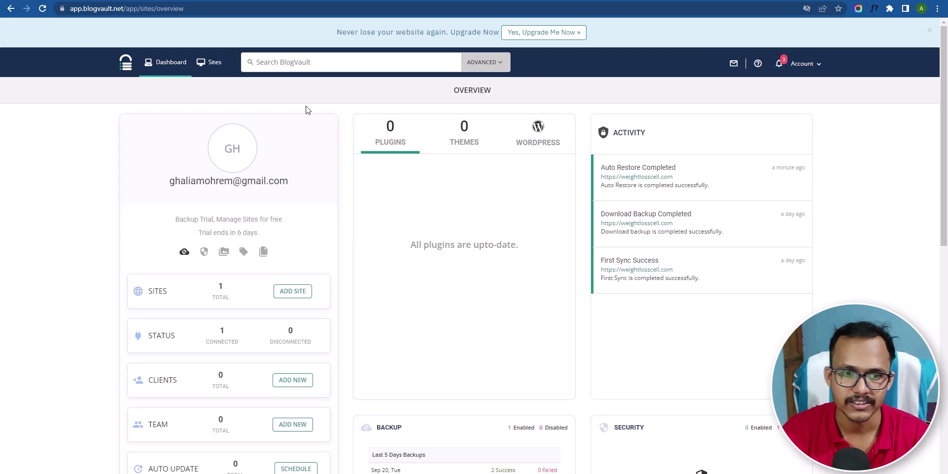
click(211, 63)
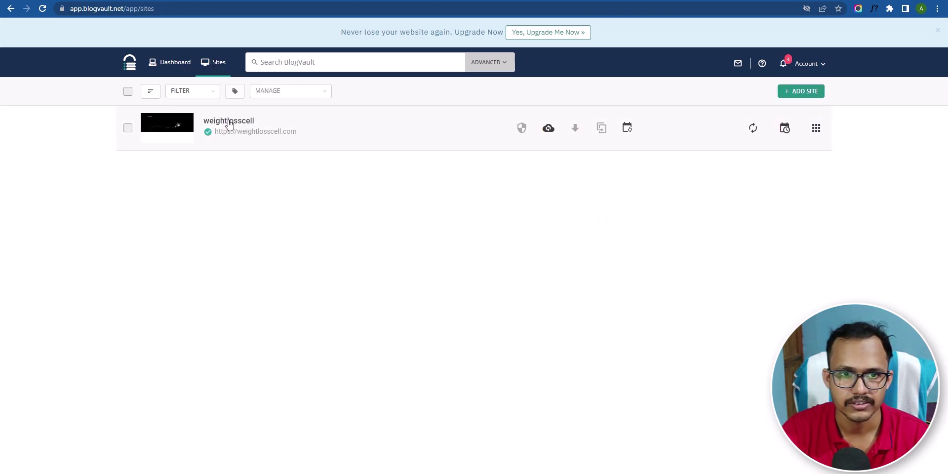
click(229, 123)
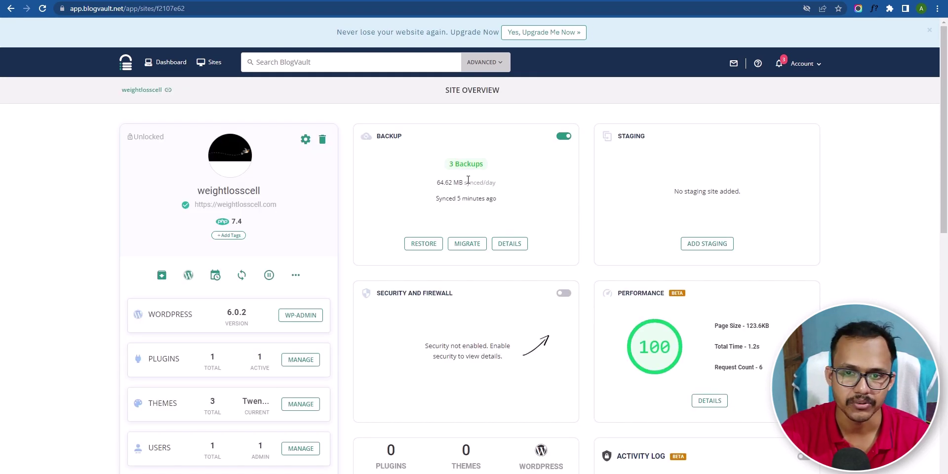
click(512, 243)
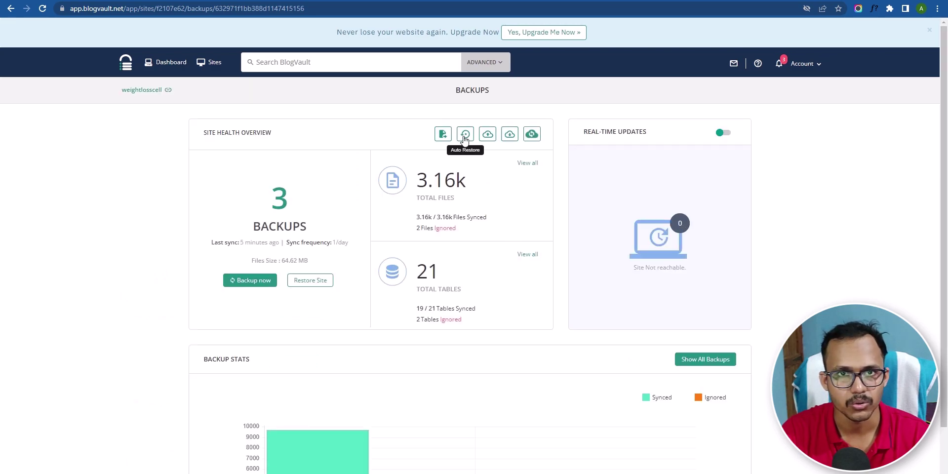
click(464, 136)
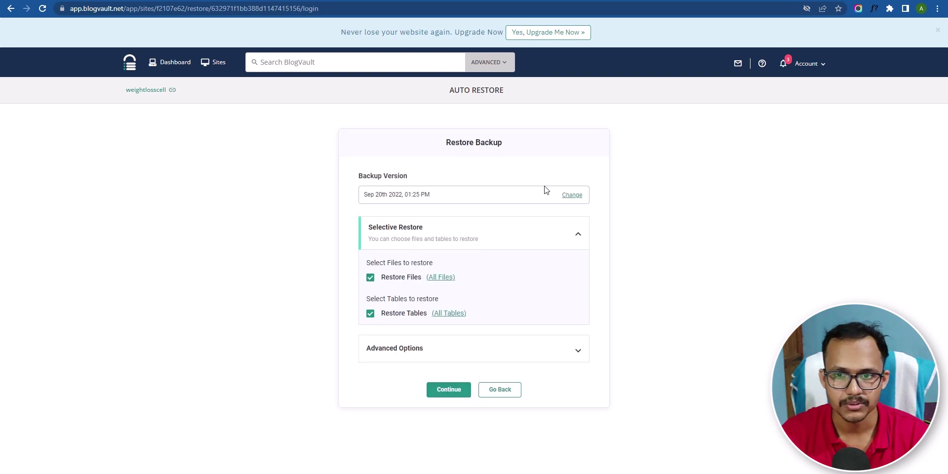
click(572, 196)
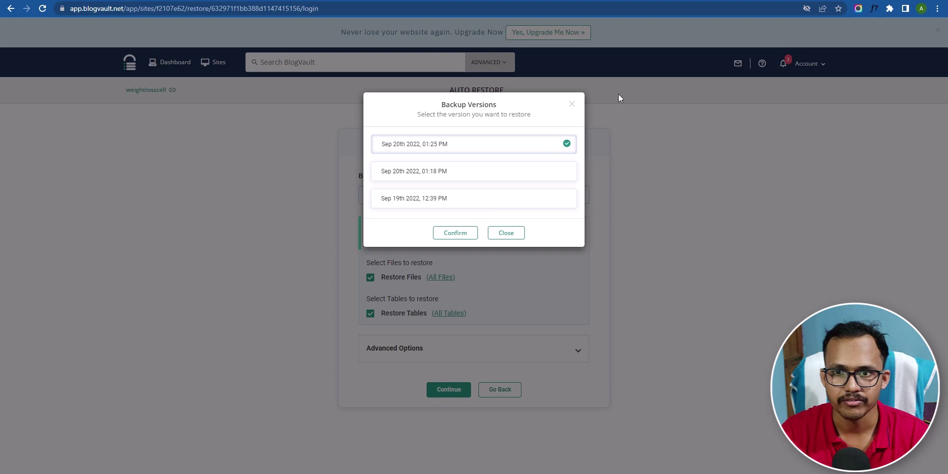
click(571, 104)
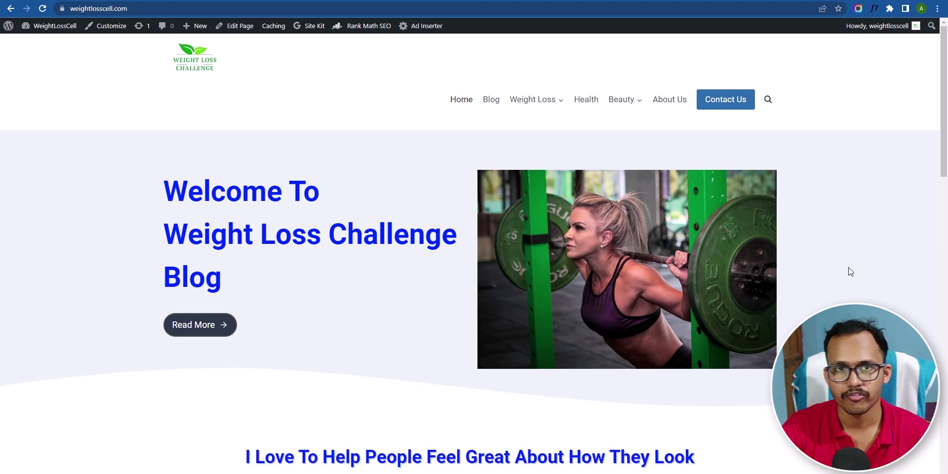
scroll(850, 272, down, 2)
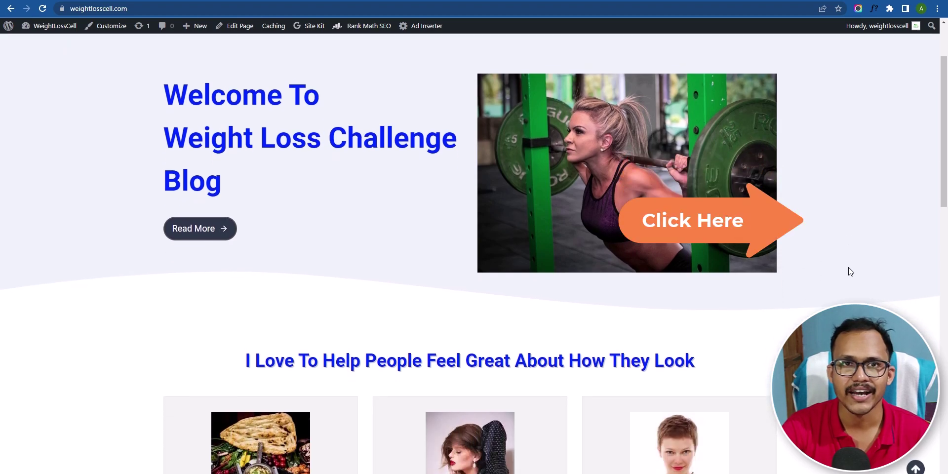